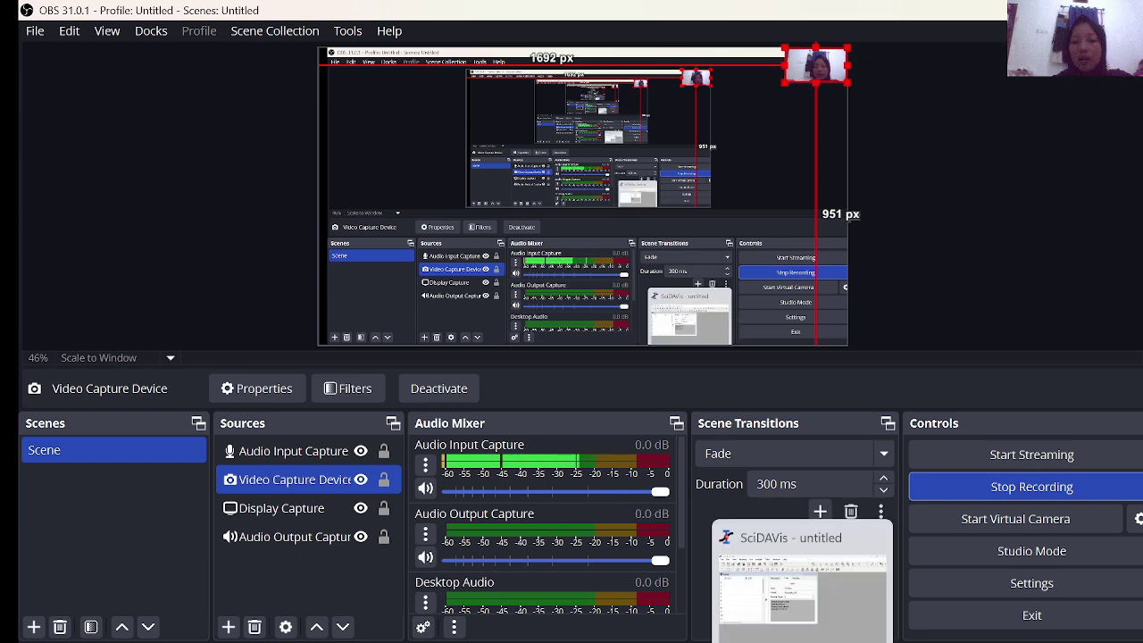
Switch to SciDAVis and set the first cell of Table1's X column to 1.
click(818, 616)
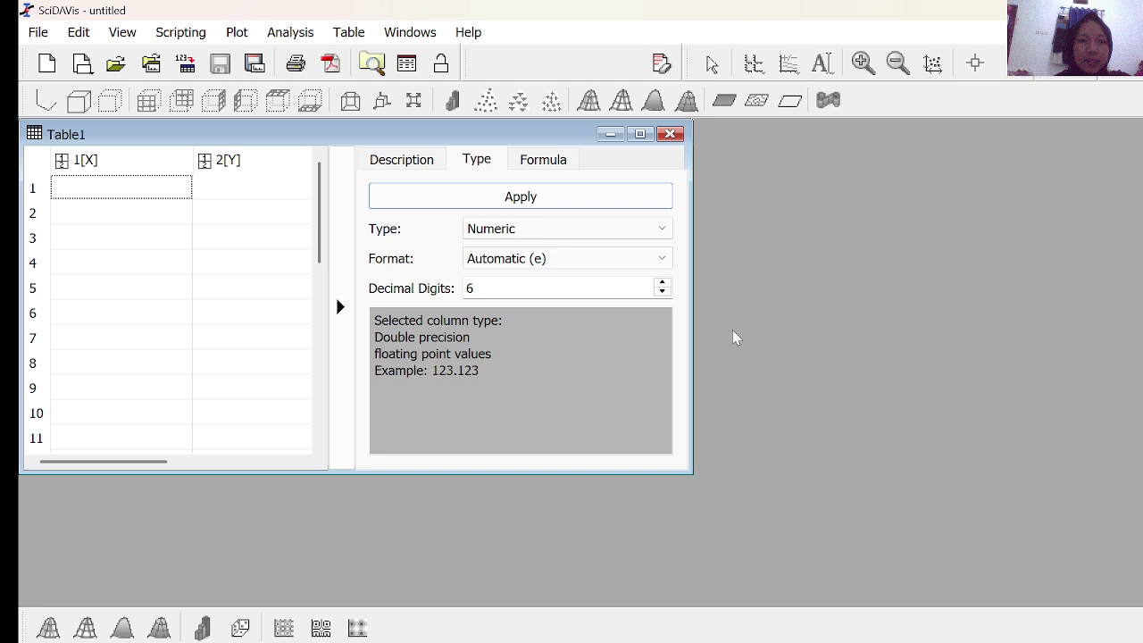
text(11)
key(Return)
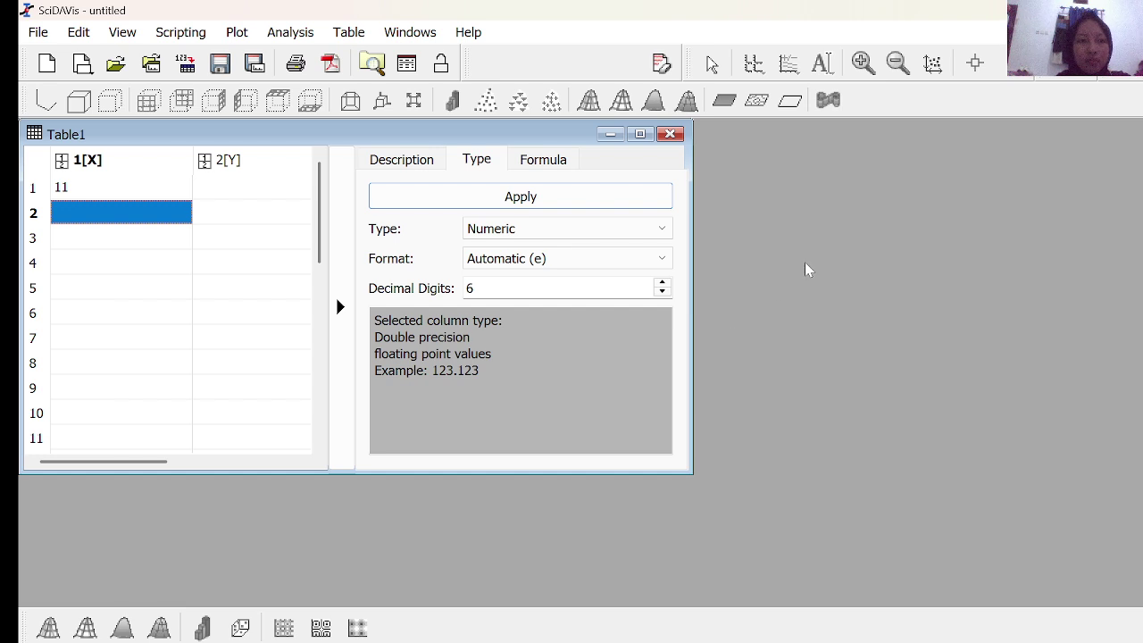
click(128, 190)
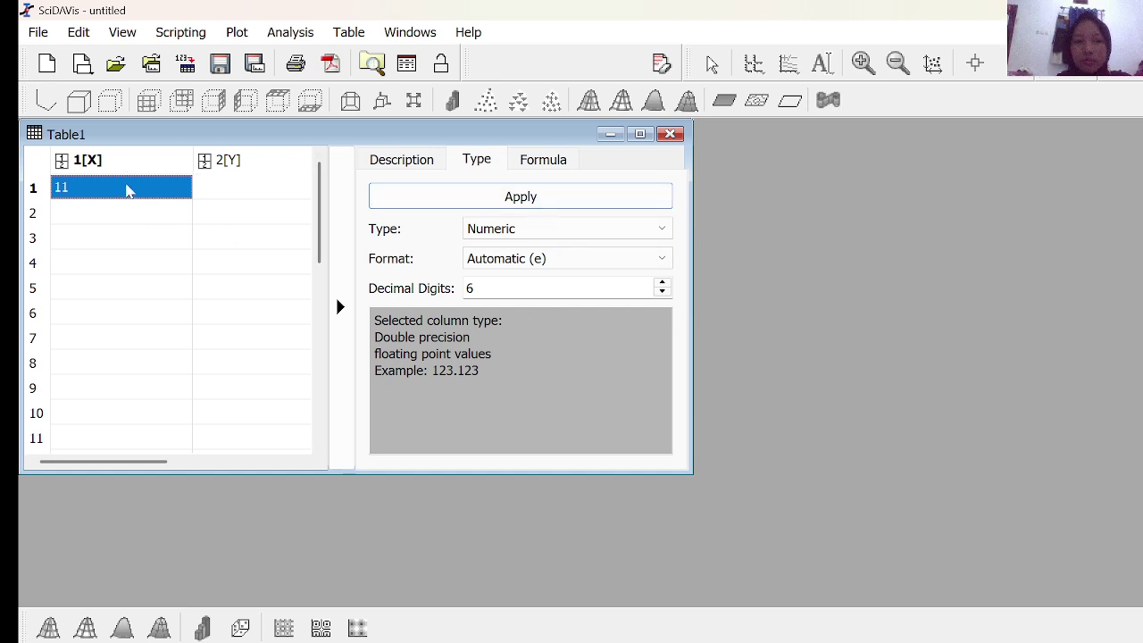
double_click(128, 190)
key(BackSpace)
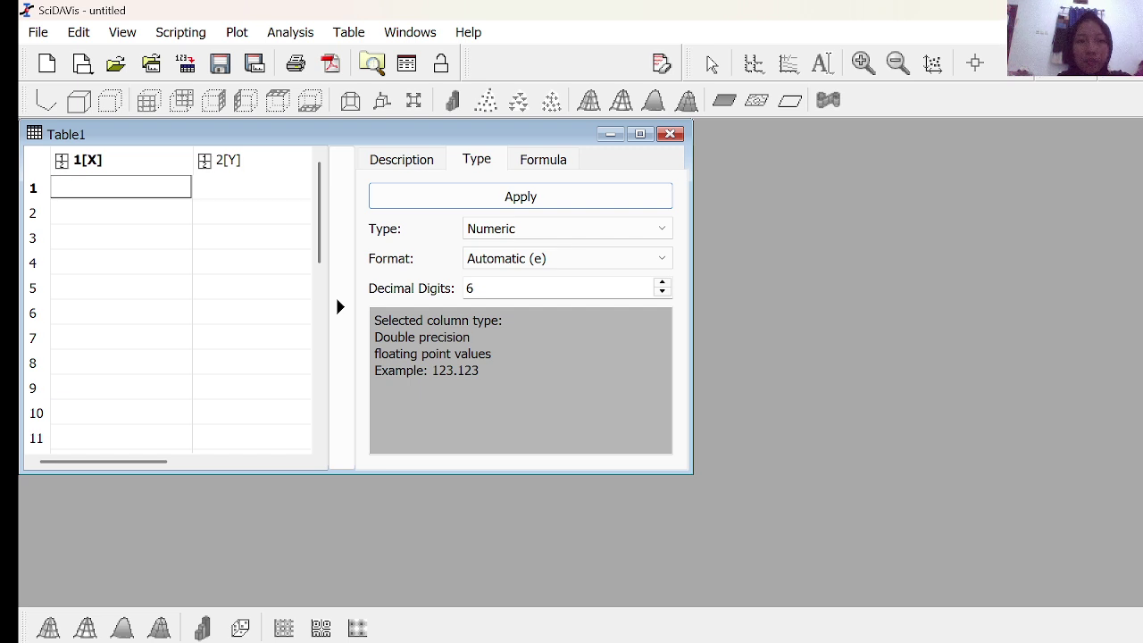
text(1)
key(Return)
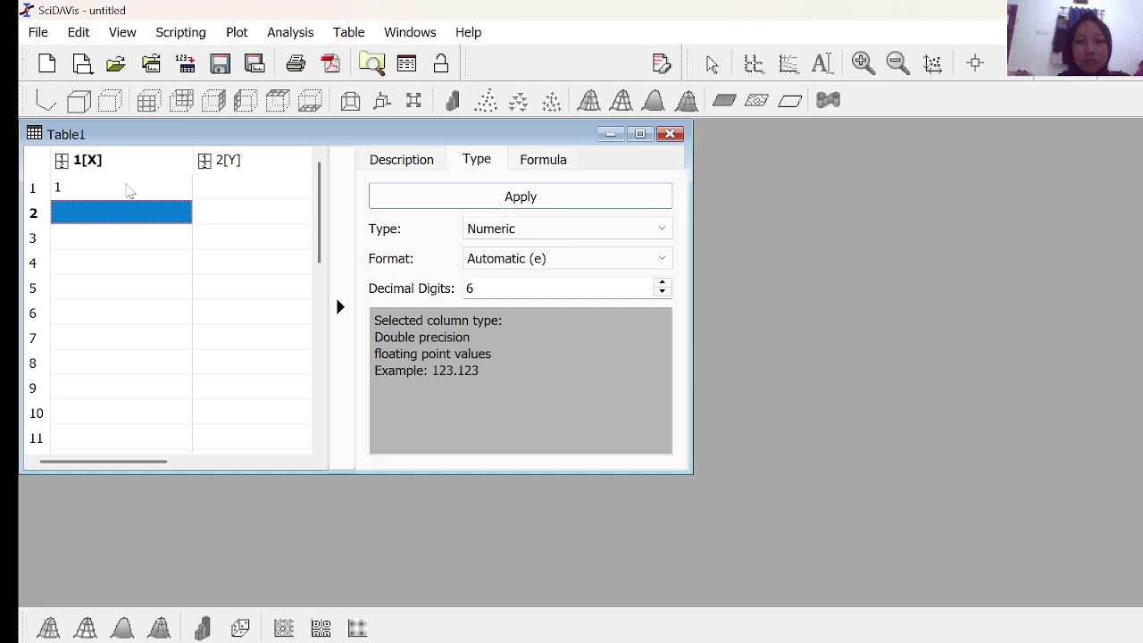
Fill rows 2 to 6 of the X column with 3, 5, 7, 9 and 11.
text(3)
key(Return)
text(5)
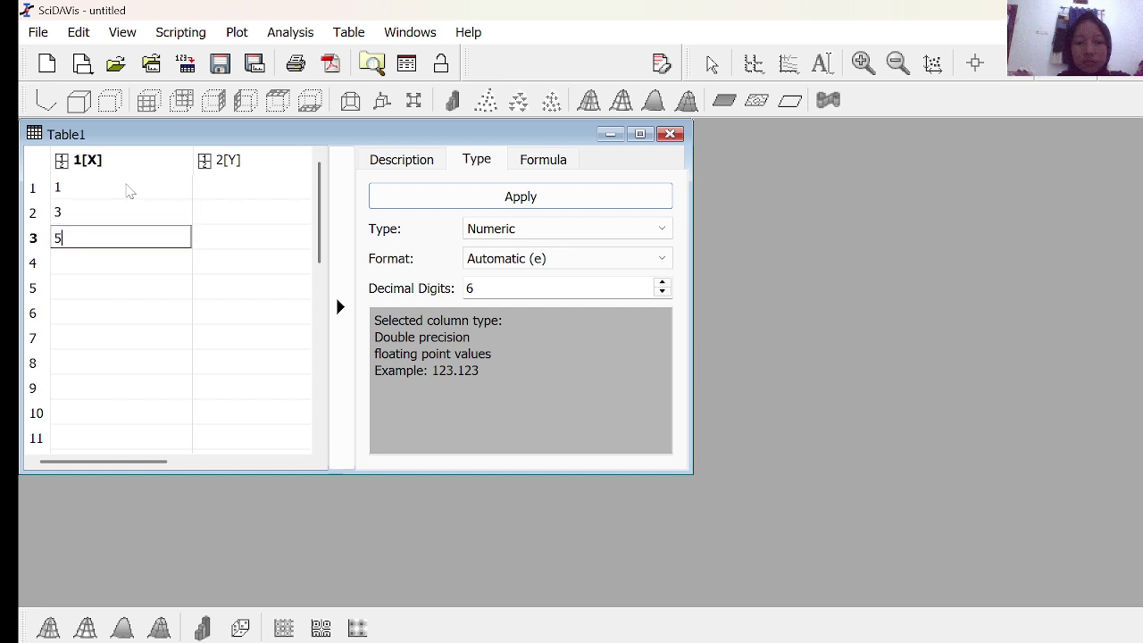
key(Return)
text(7)
key(Return)
text(9)
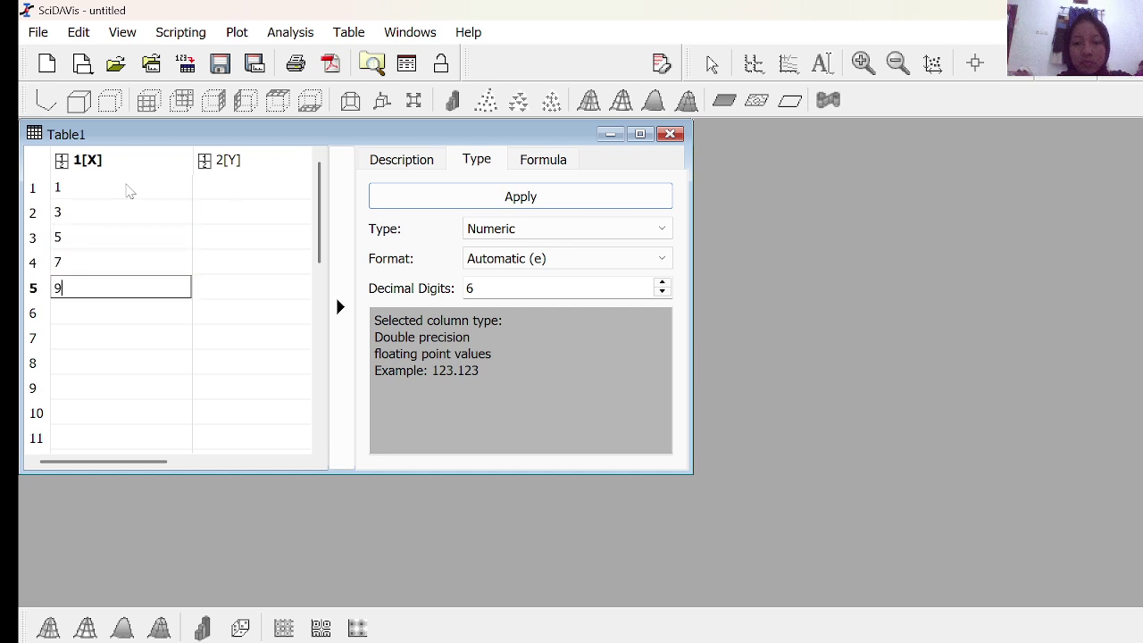
key(Return)
text(11)
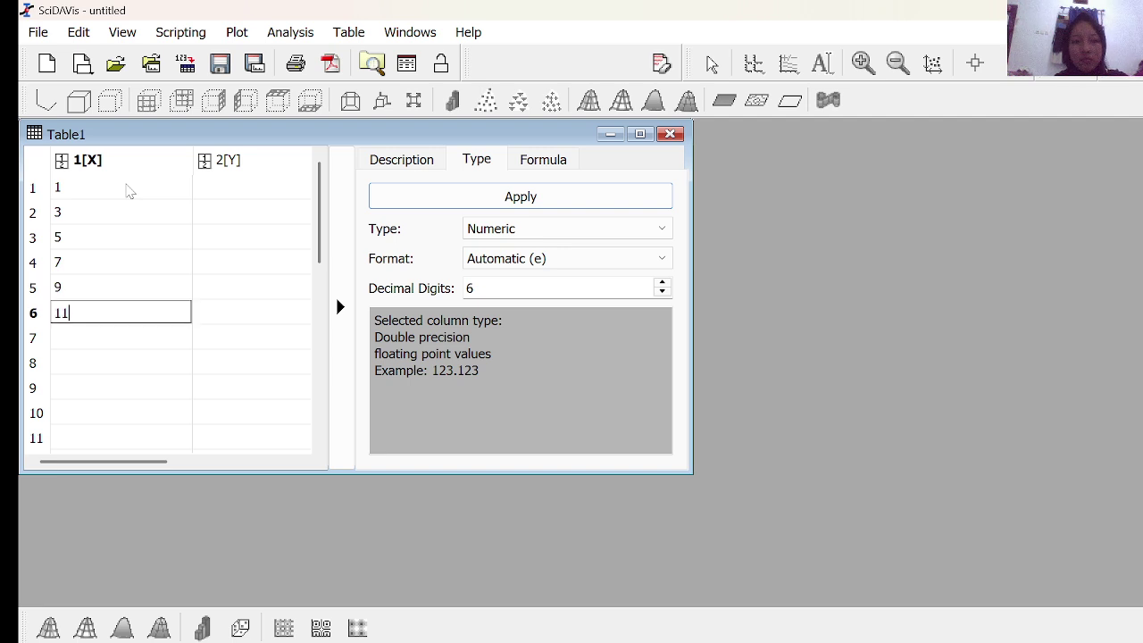
Fill rows 1 to 6 of the Y column with 27, 31, 36, 41, 46 and 52.
click(224, 191)
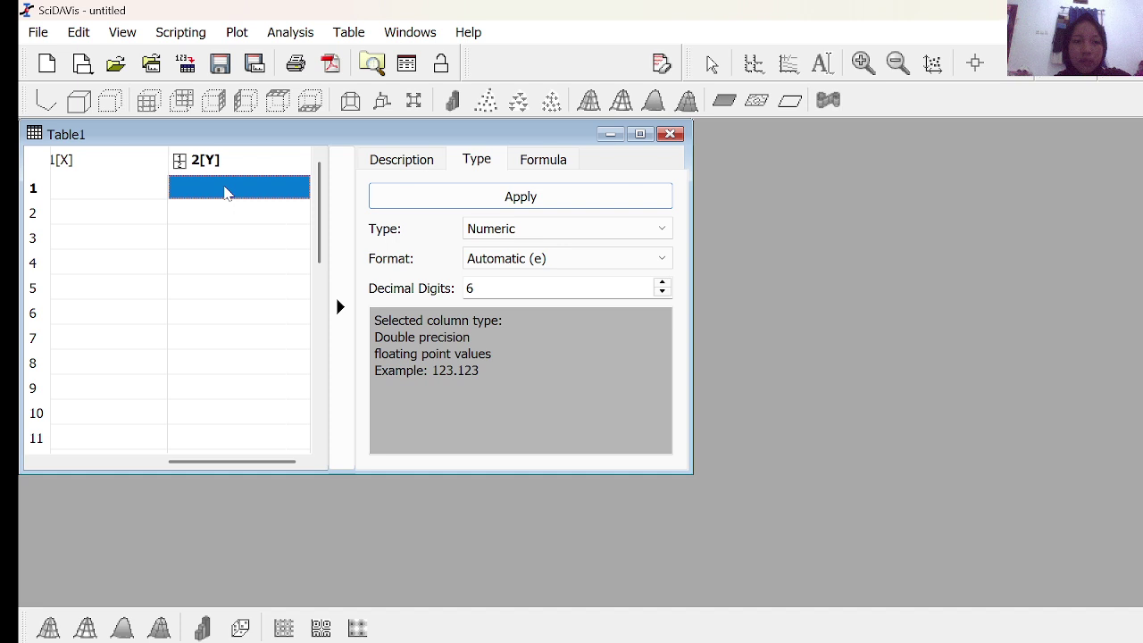
text(27)
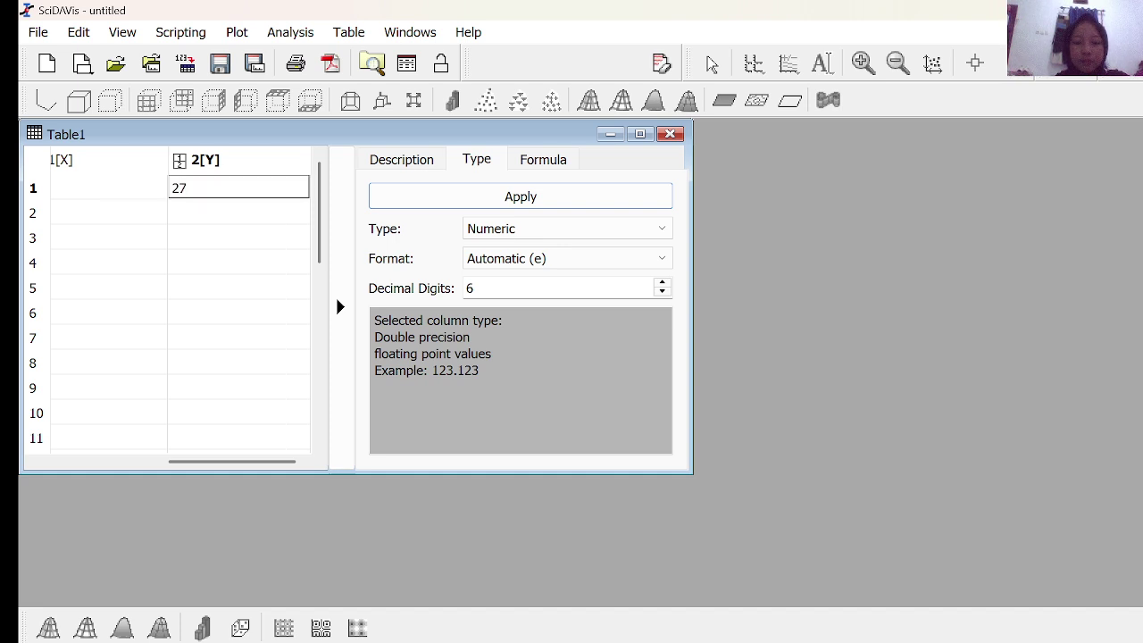
key(Return)
text(31)
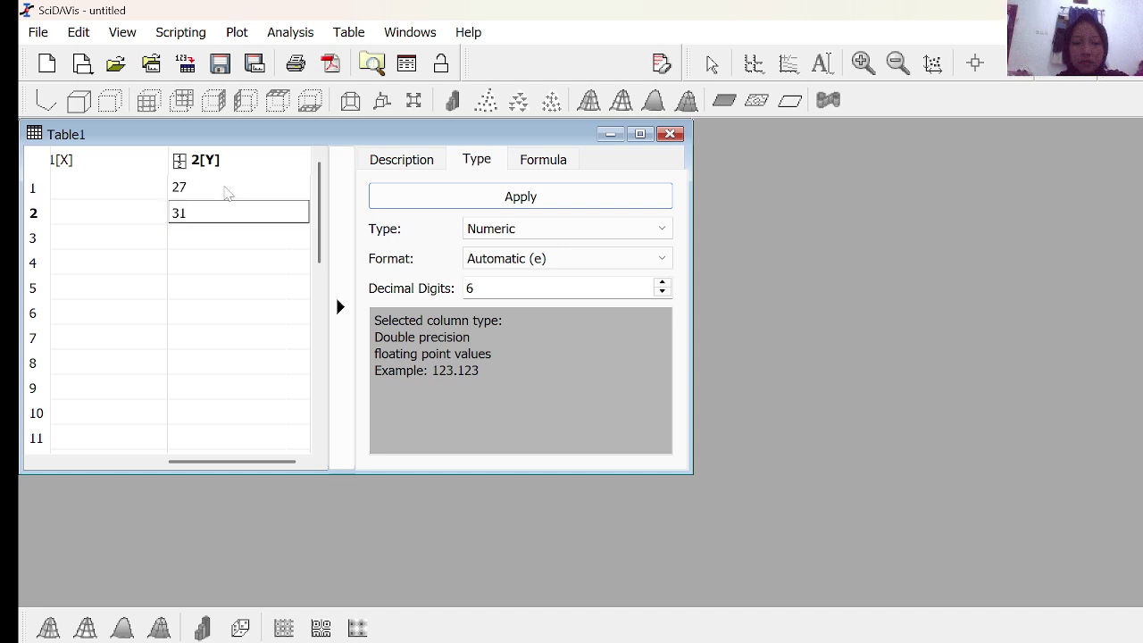
key(Return)
text(36)
key(Return)
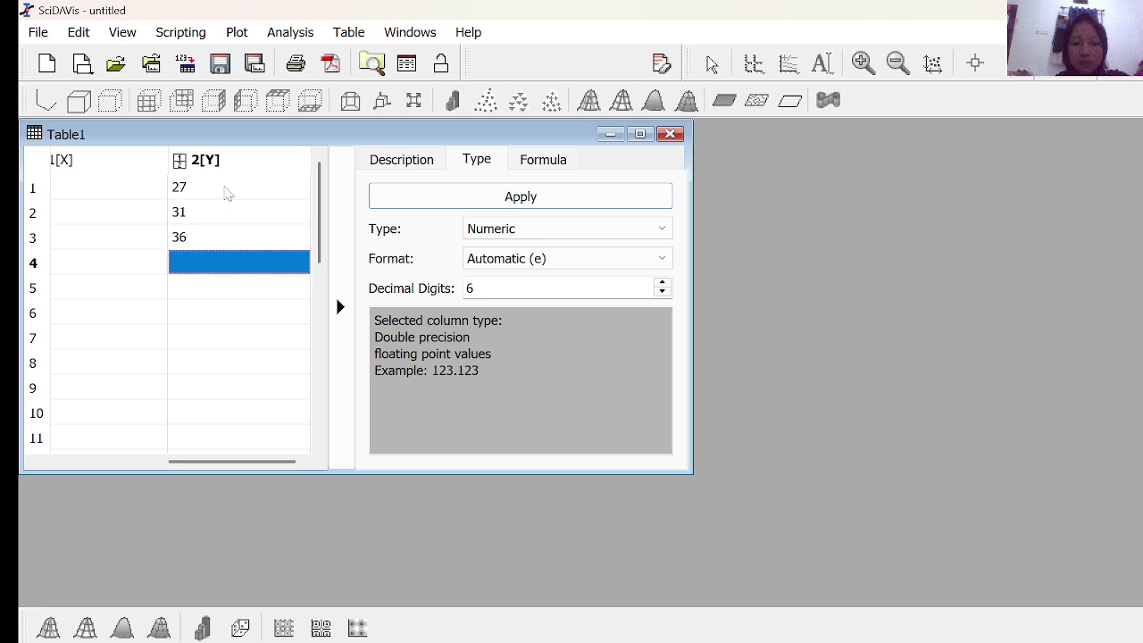
text(41)
key(Return)
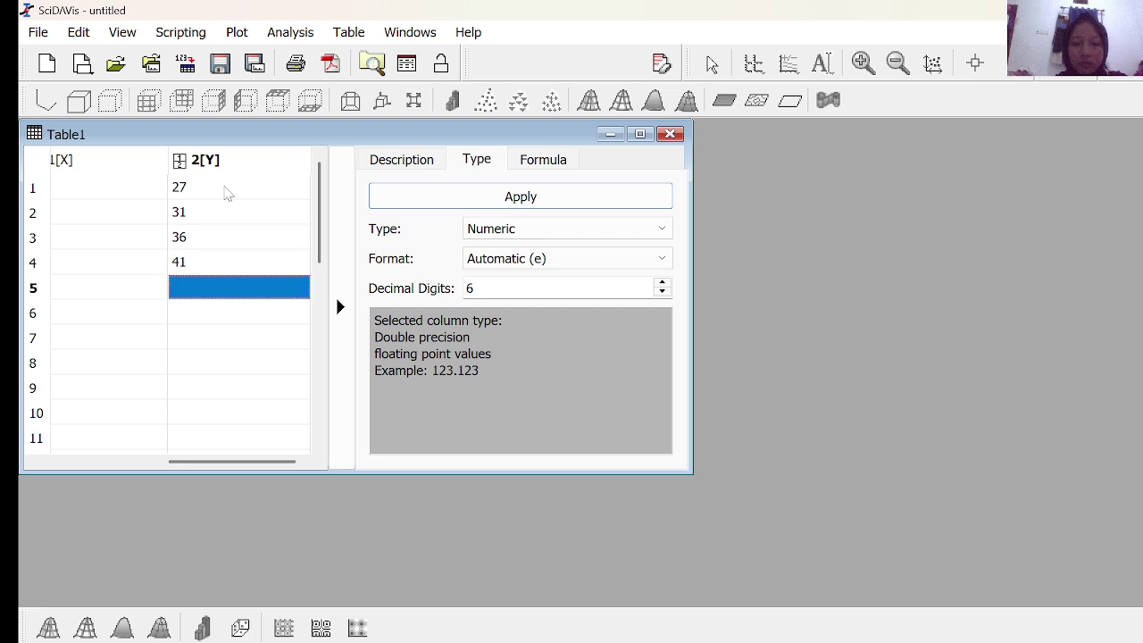
text(46)
key(Return)
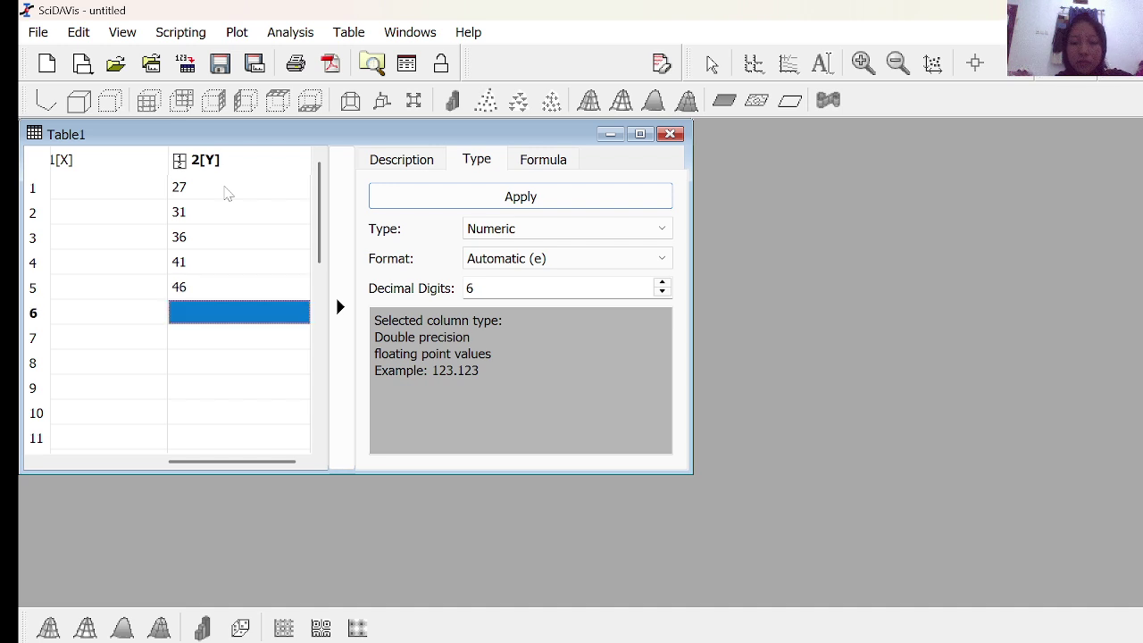
text(52)
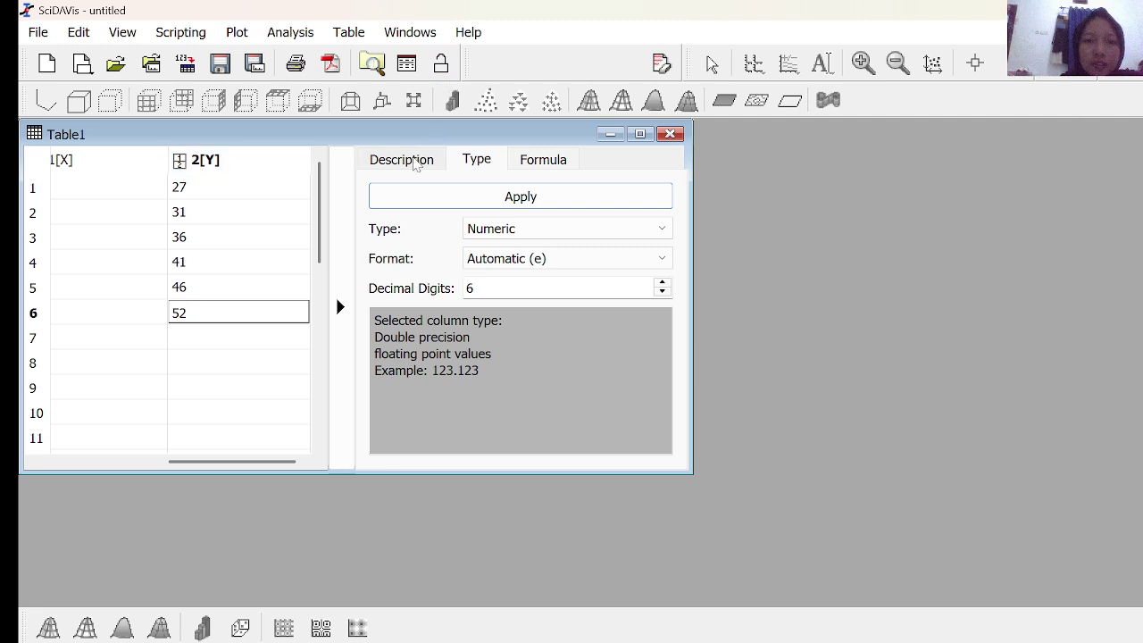
Rename the X column "waktu (menit)" and display its data type settings.
click(416, 164)
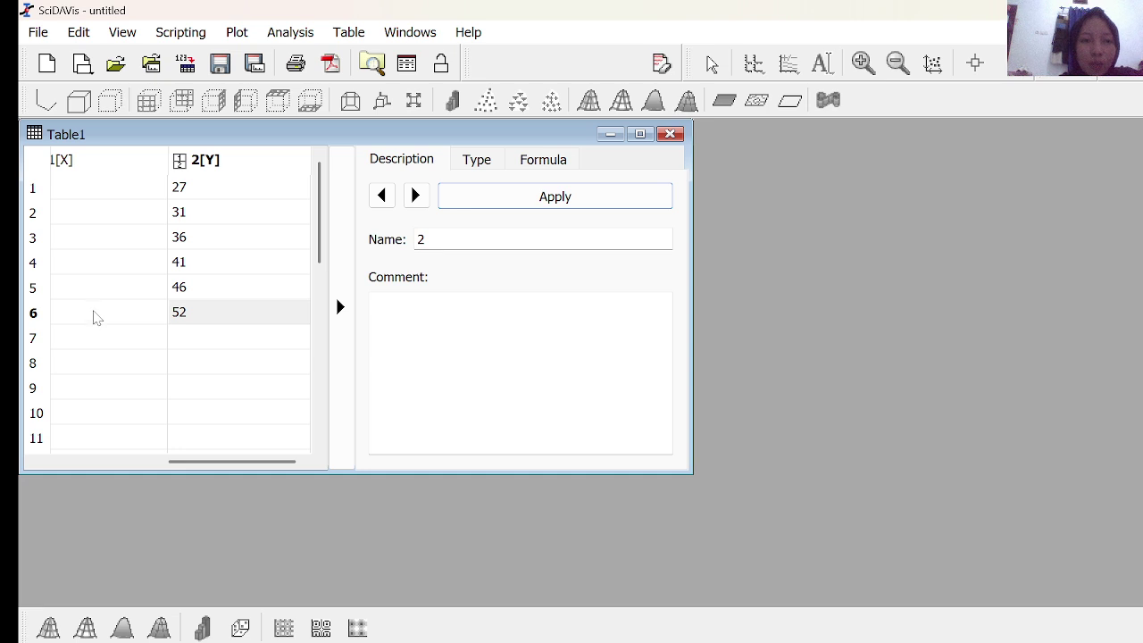
click(96, 317)
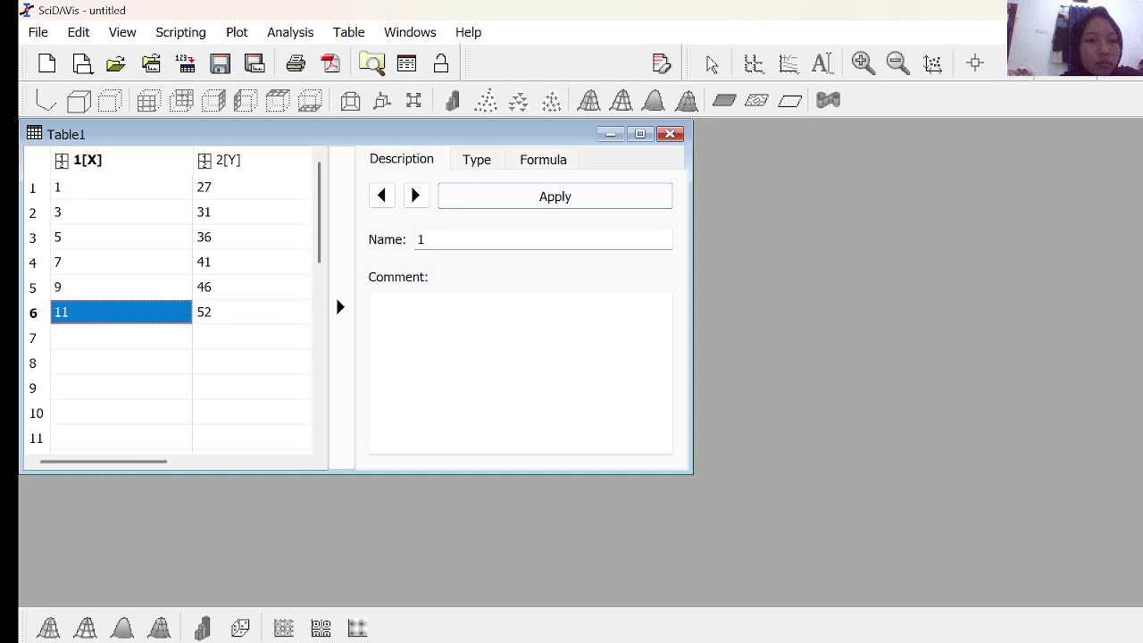
click(426, 240)
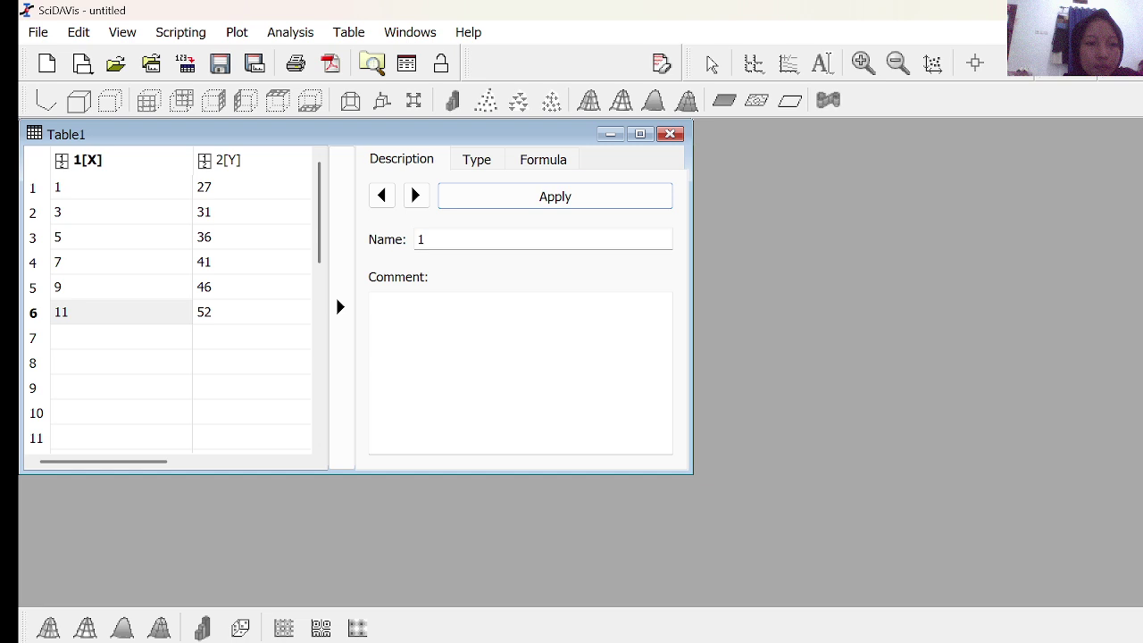
key(BackSpace)
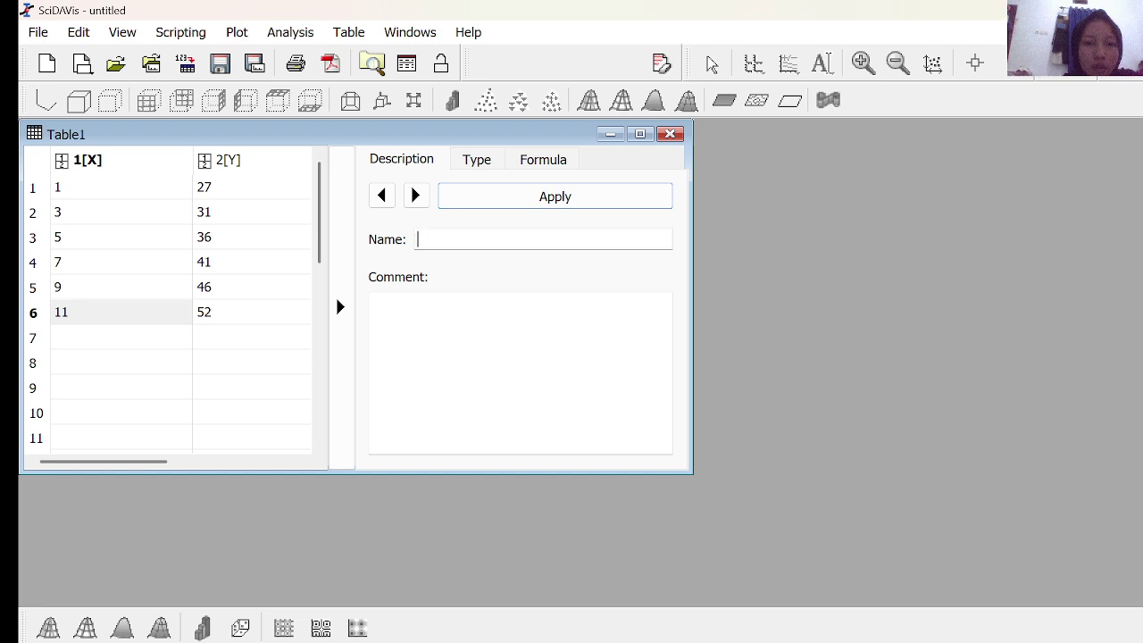
text(waktu )
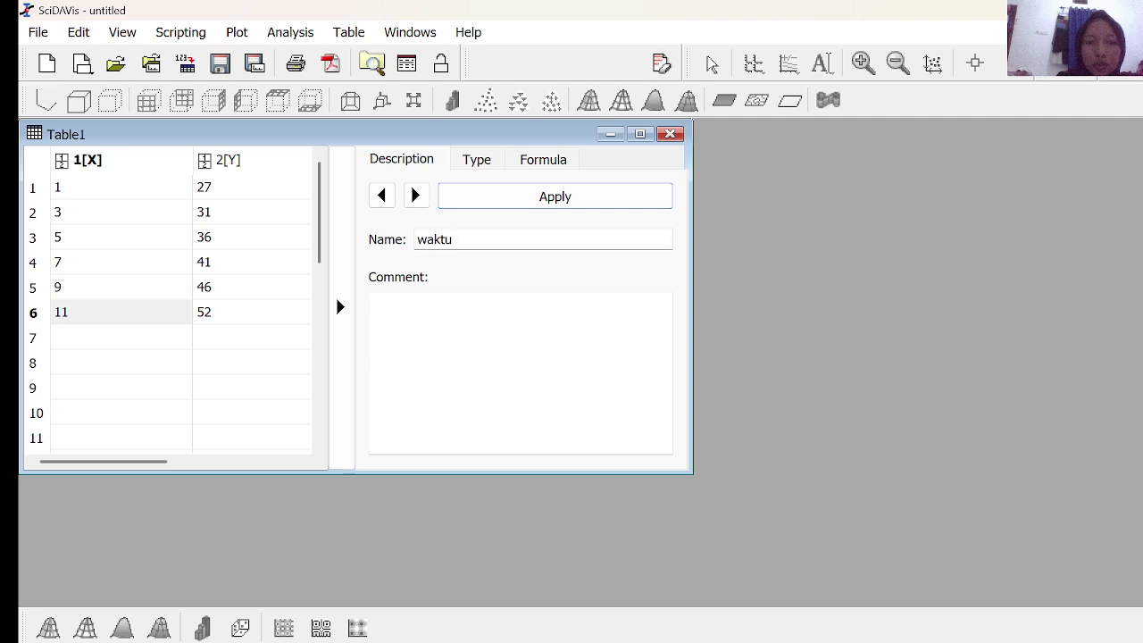
text((men)
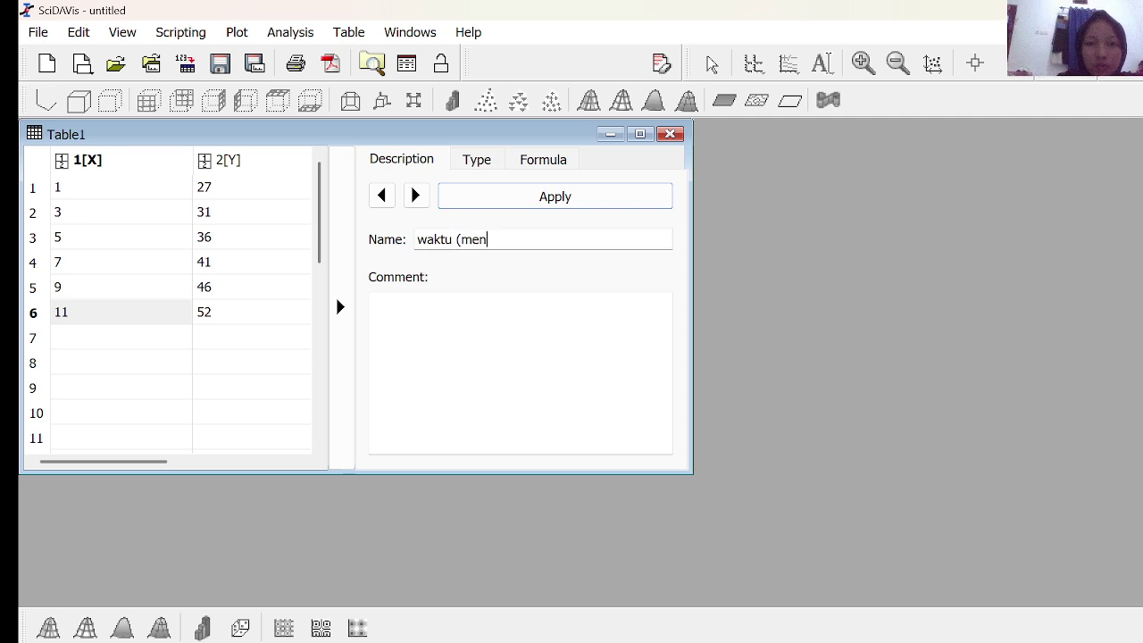
text(ita)
key(BackSpace)
text())
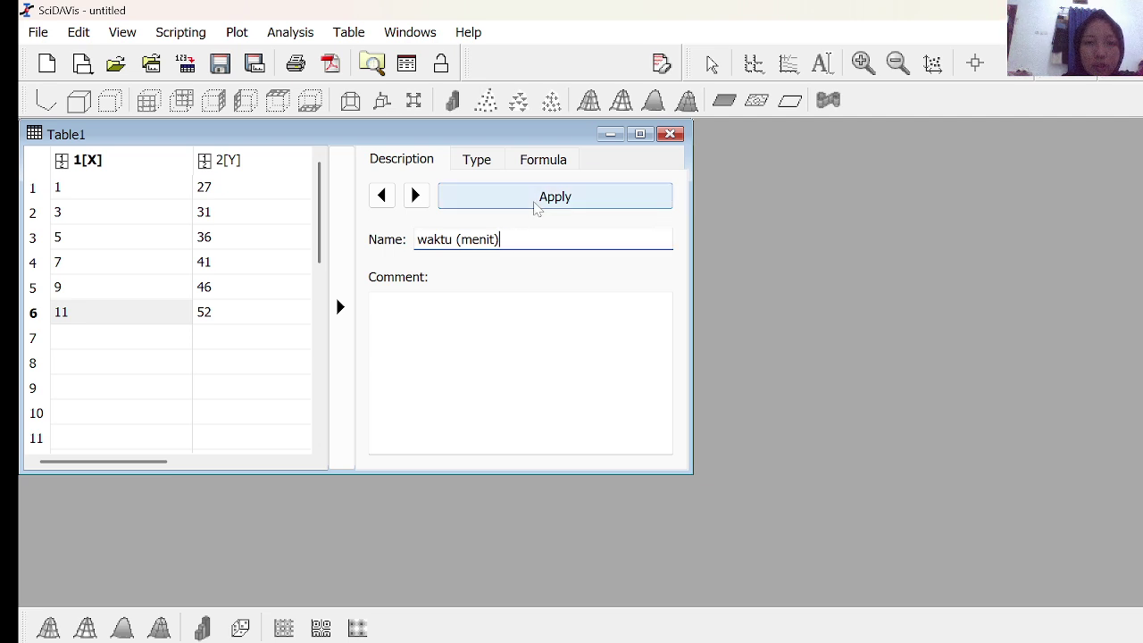
click(537, 208)
click(488, 169)
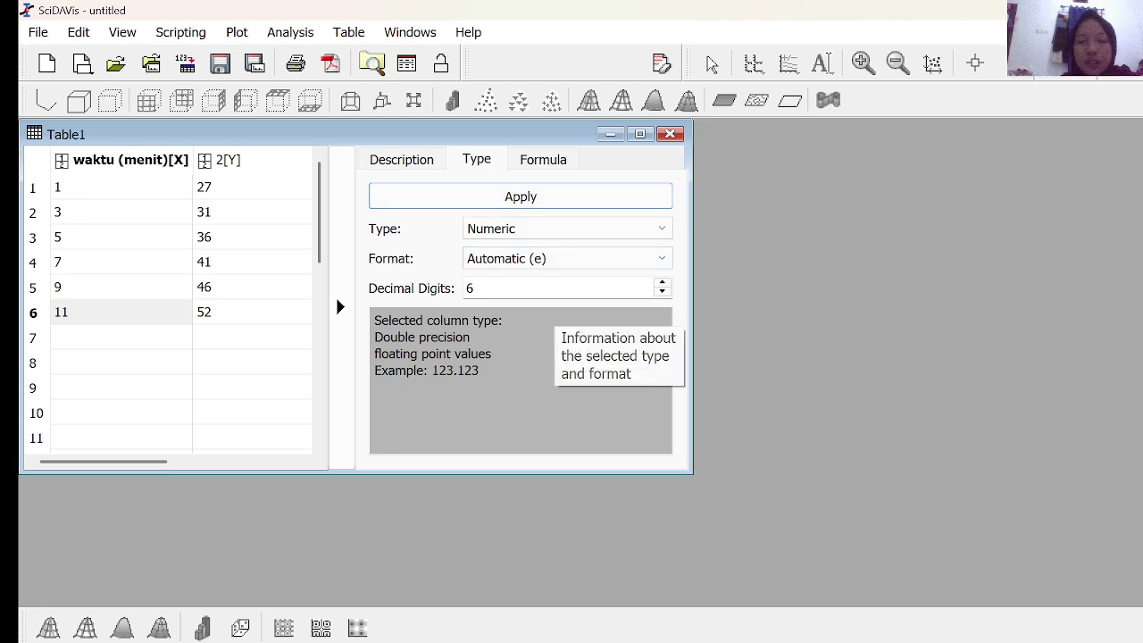
Save the project as "scidavis 1" in the Downloads folder, in SciDAVis project format.
click(39, 33)
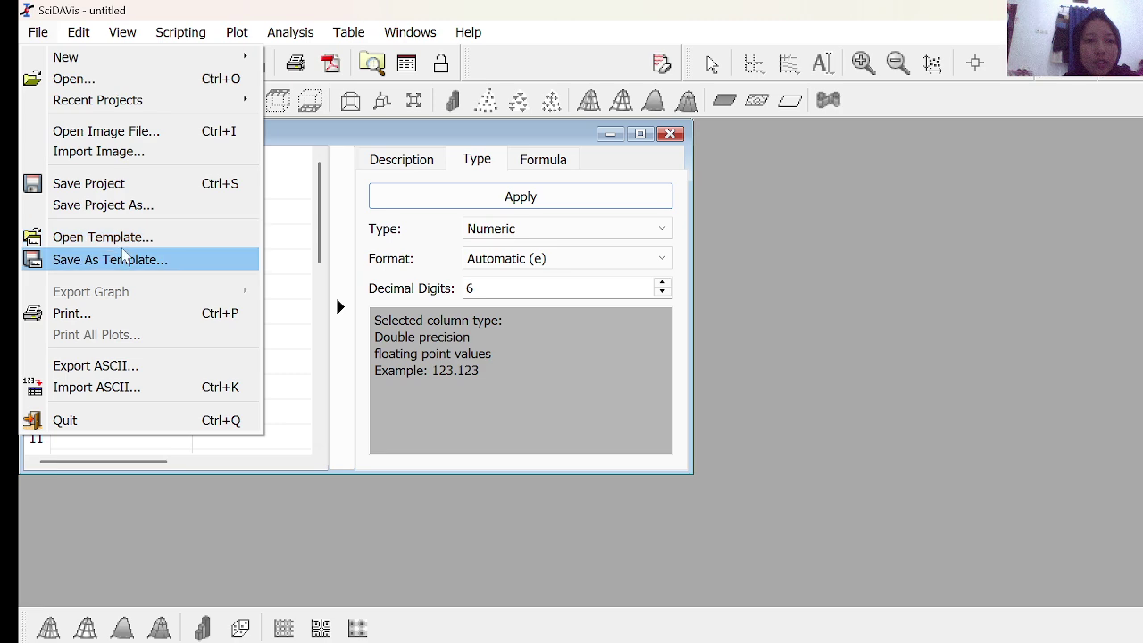
click(148, 212)
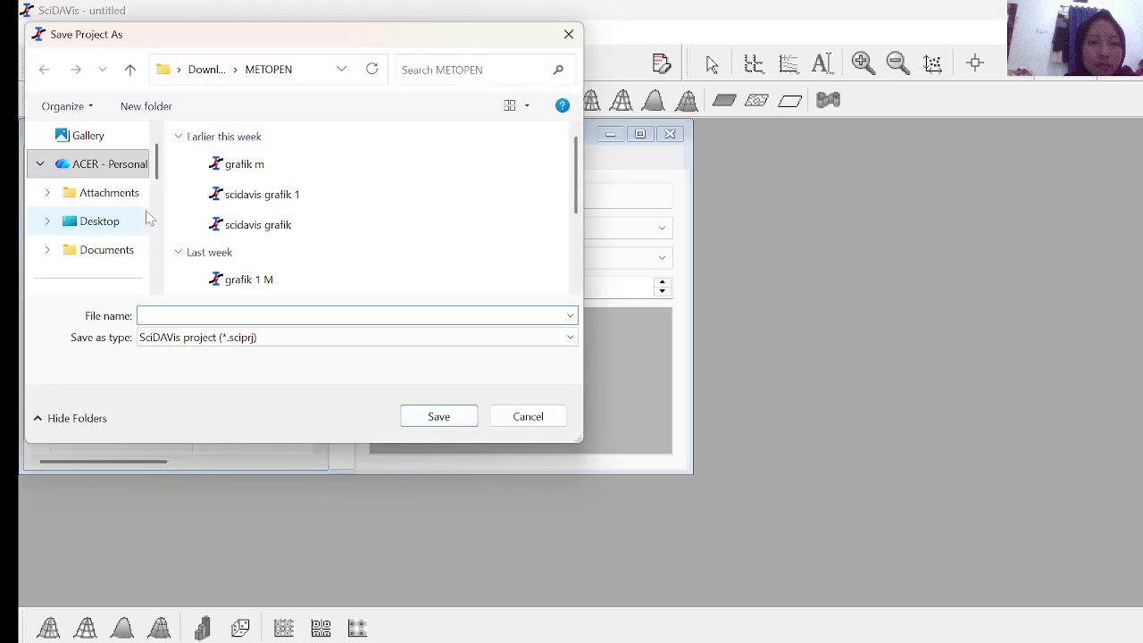
scroll(133, 206, down, 5)
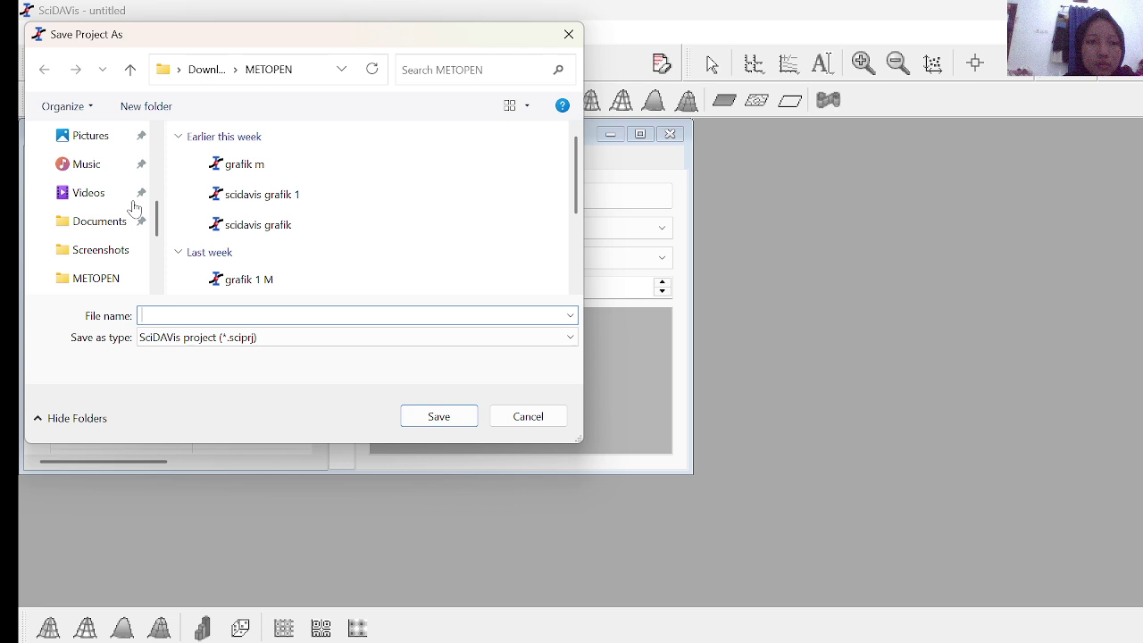
scroll(133, 207, up, 3)
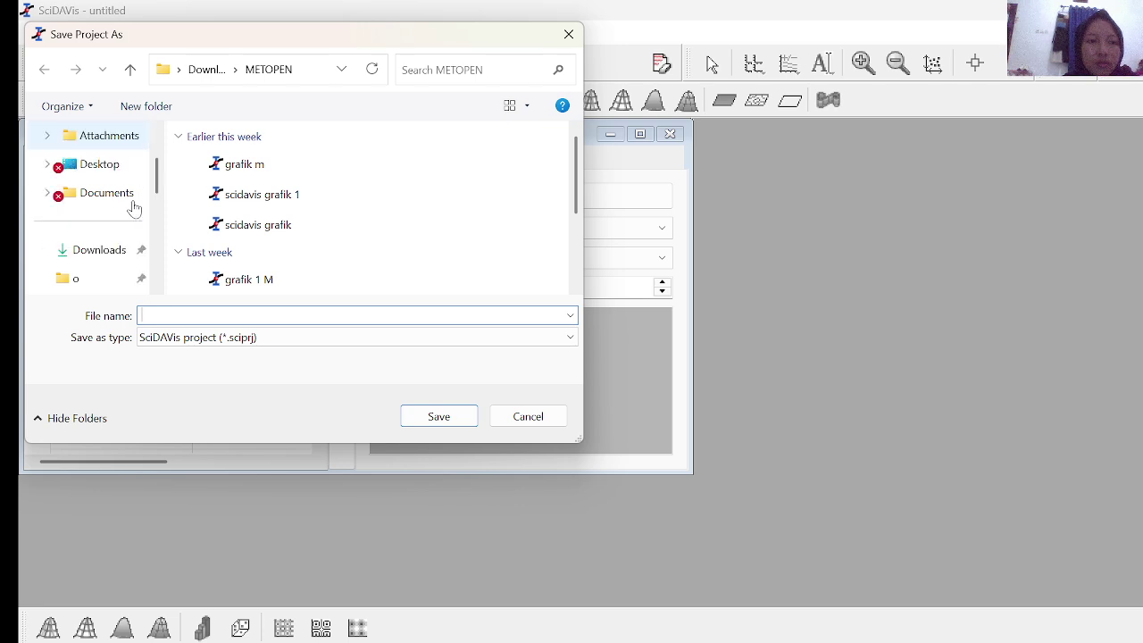
click(110, 254)
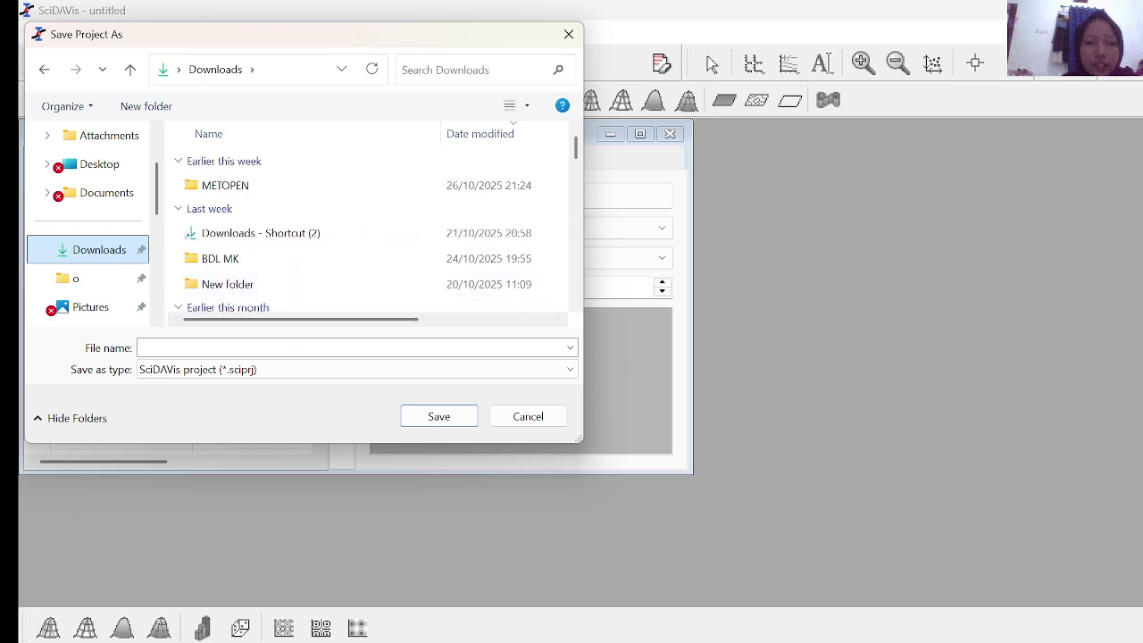
scroll(100, 268, down, 3)
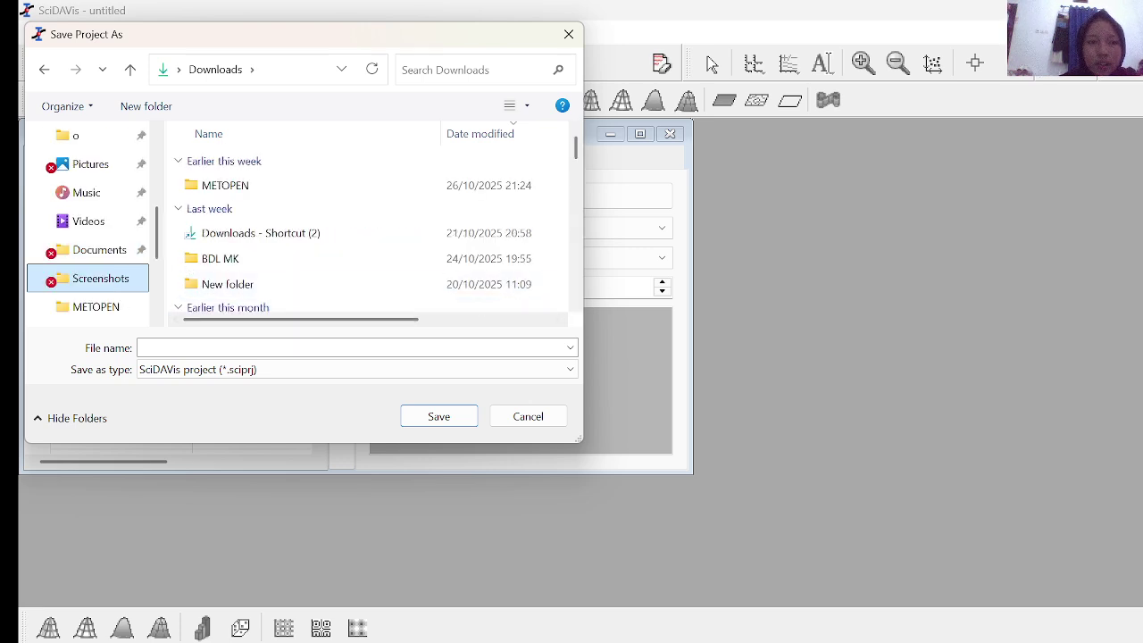
click(232, 348)
text(s)
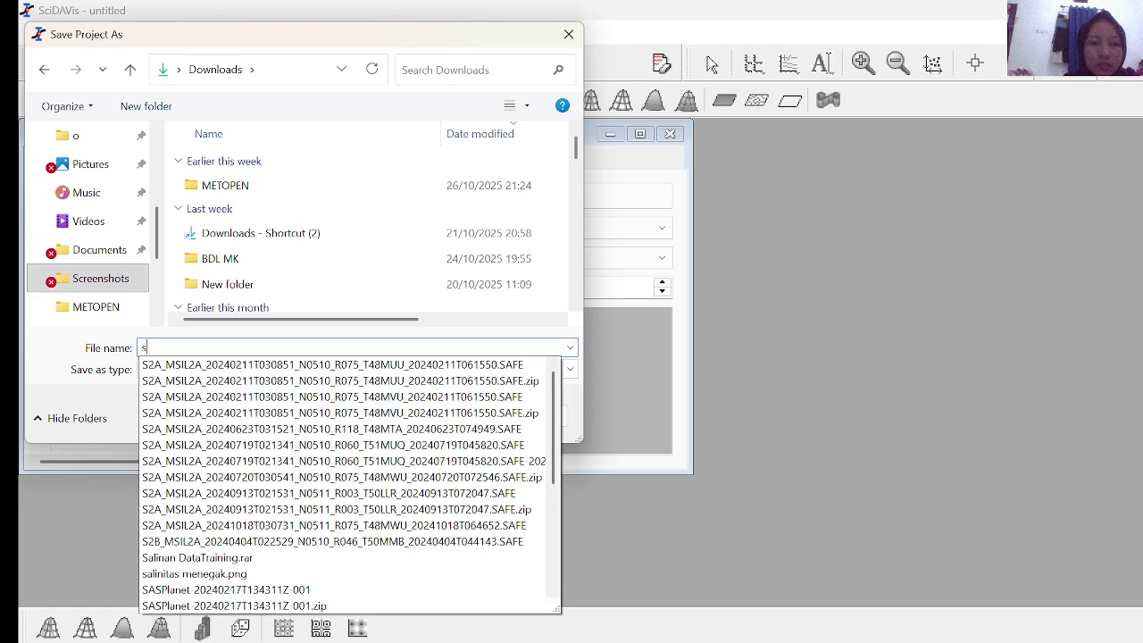
text(cidavis 1)
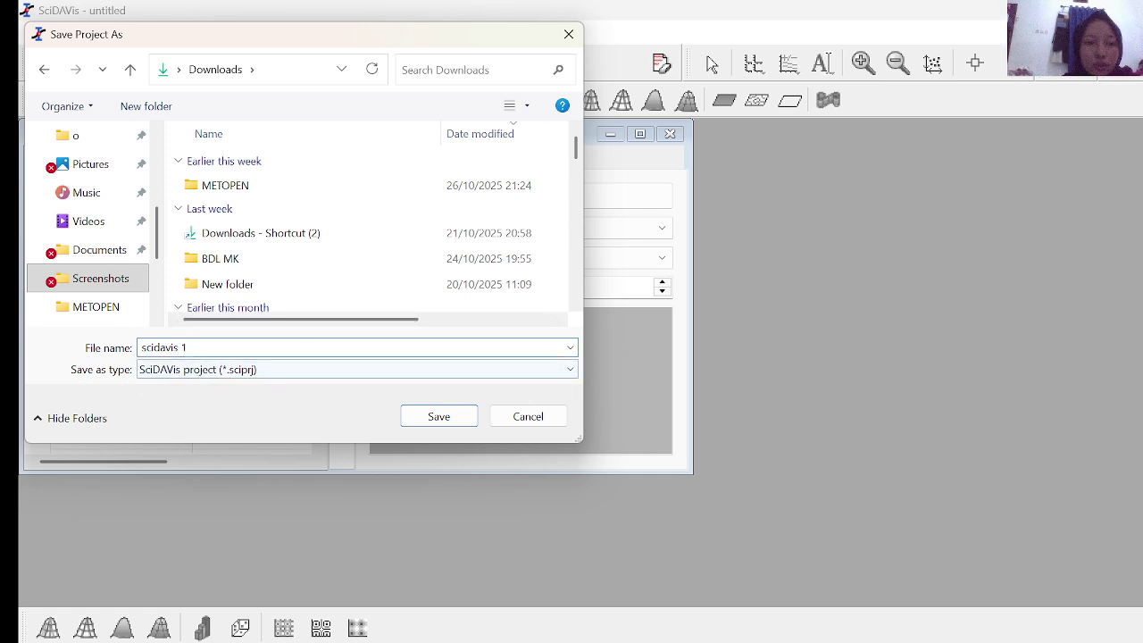
click(439, 416)
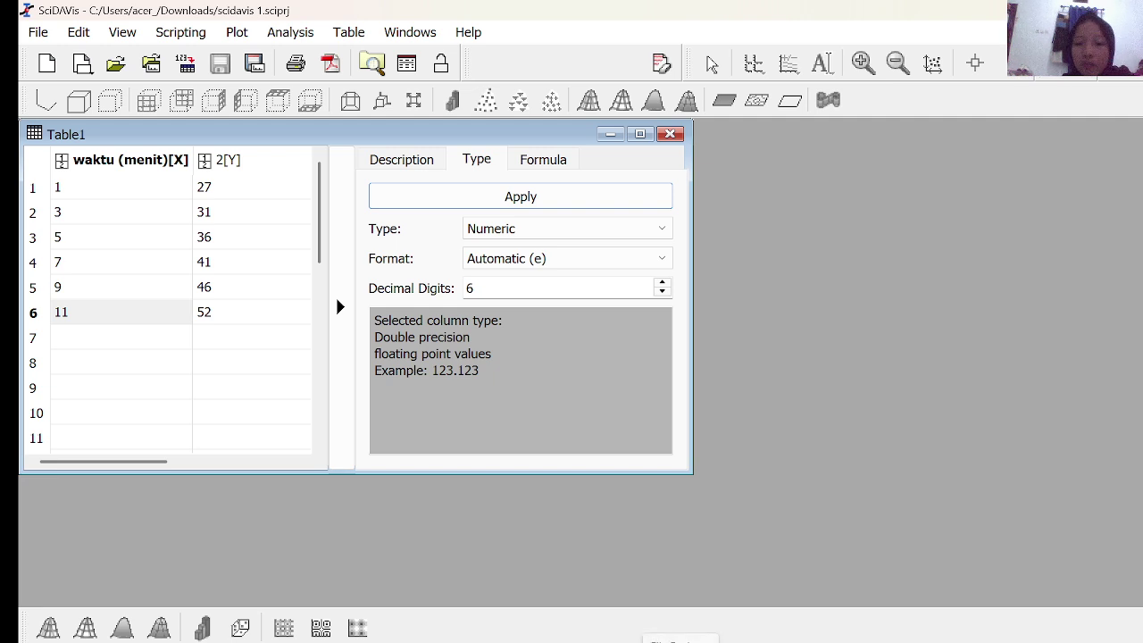
Switch to File Explorer and check the Downloads folder for the saved "scidavis 1" project.
click(680, 642)
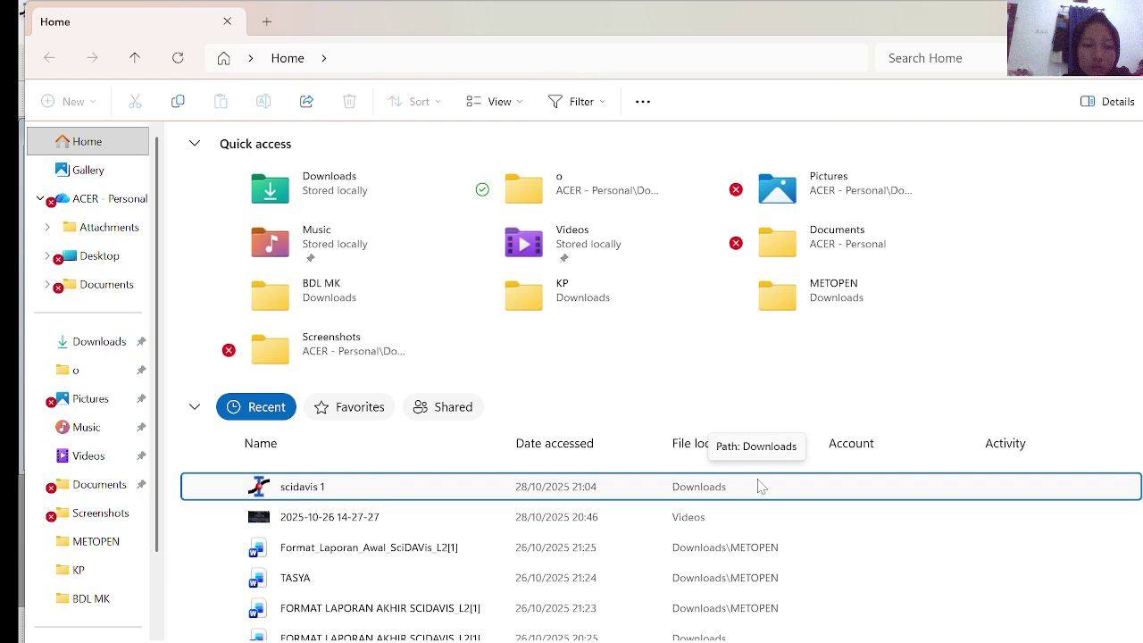
click(73, 344)
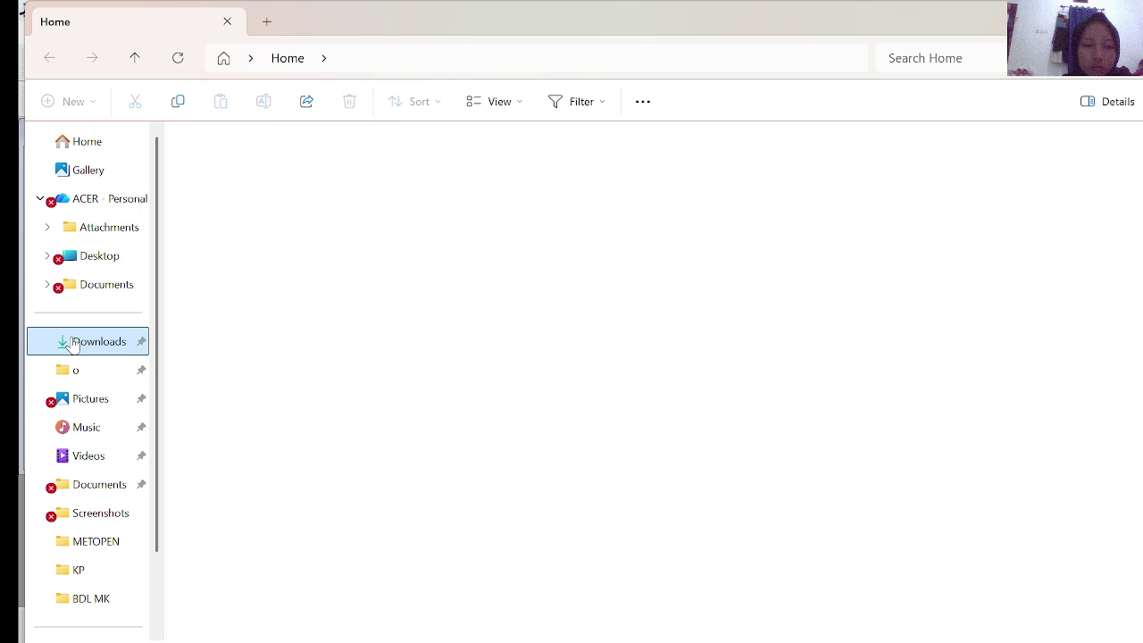
click(276, 167)
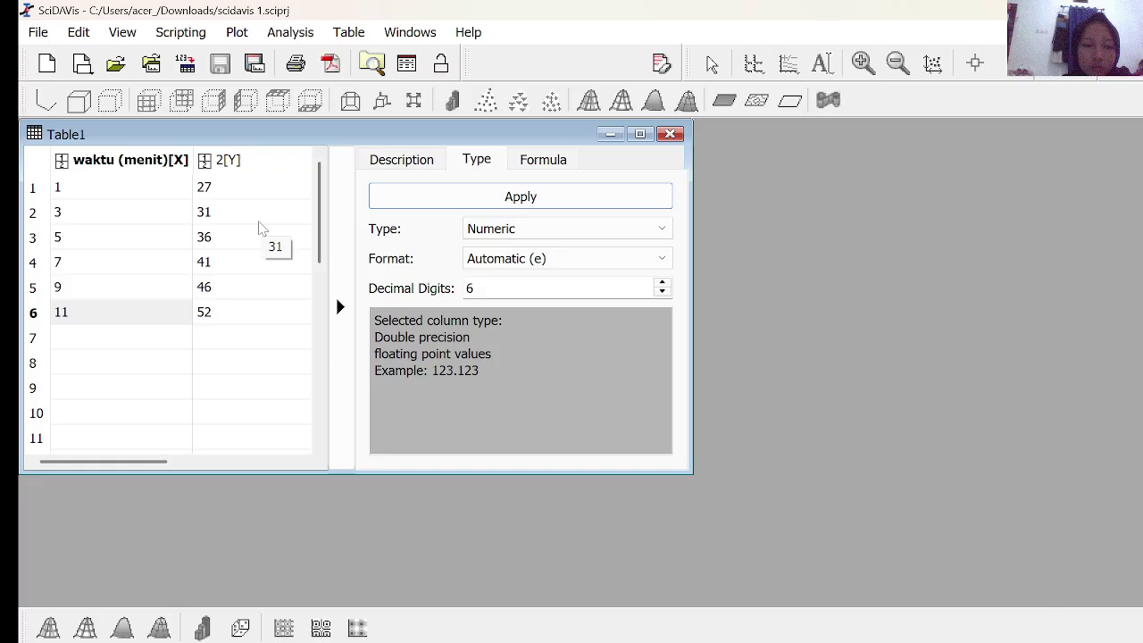
Plot rows 1 to 6 of the "waktu (menit)" and Y columns as a vertical bar graph.
click(237, 32)
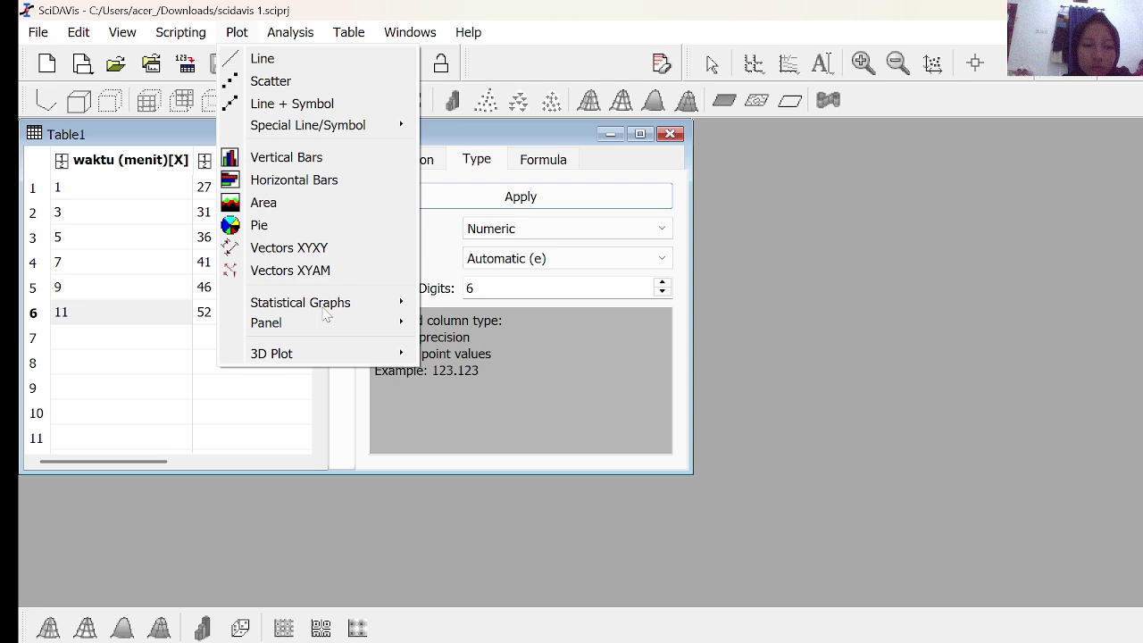
click(101, 187)
drag(101, 187, 223, 311)
click(237, 32)
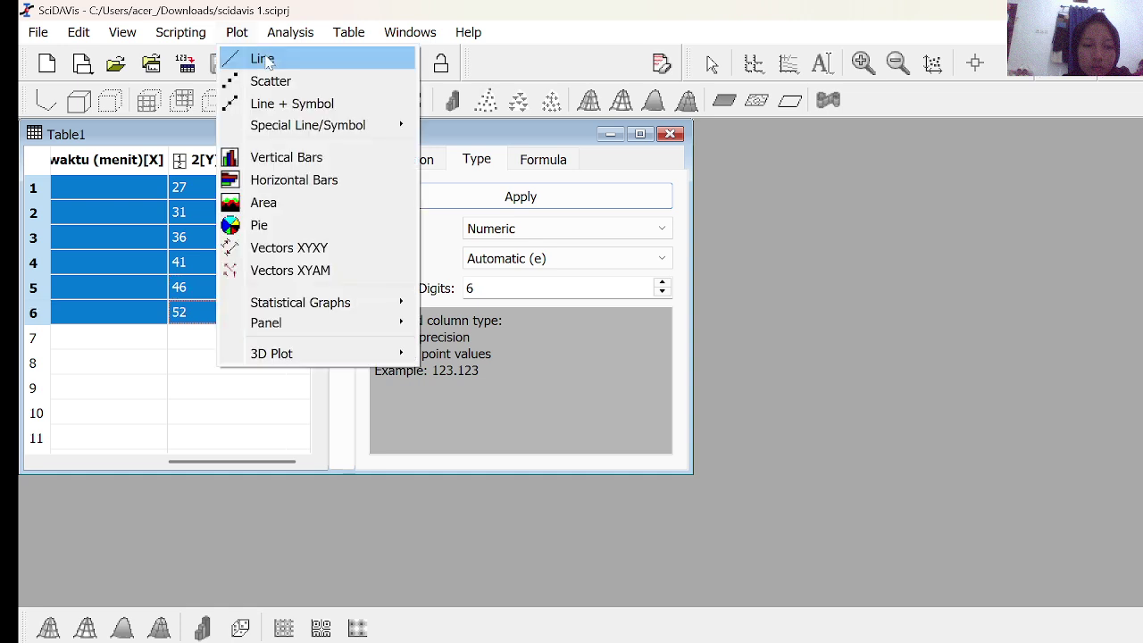
click(274, 158)
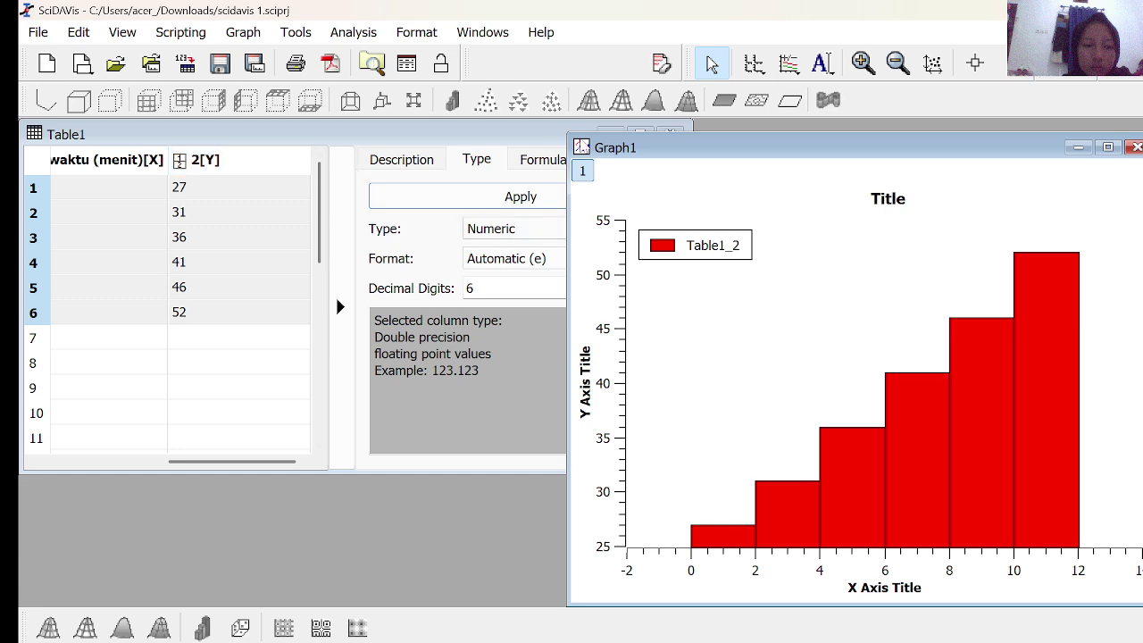
Shrink the bar graph window, move it up beside the table, and maximize it.
drag(568, 136, 686, 217)
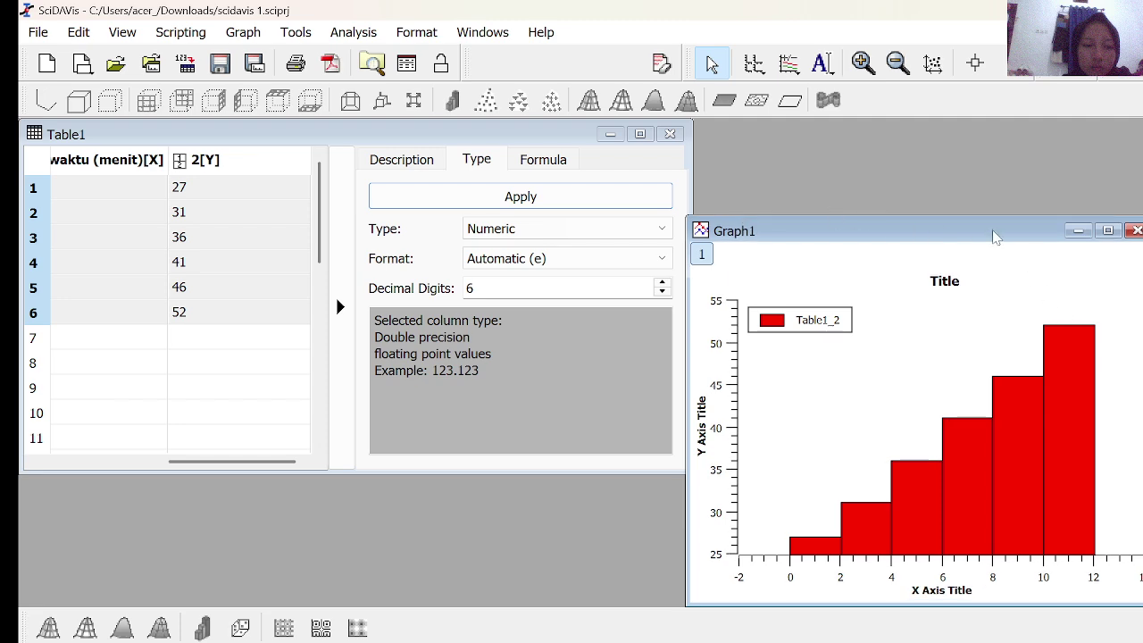
drag(995, 237, 977, 149)
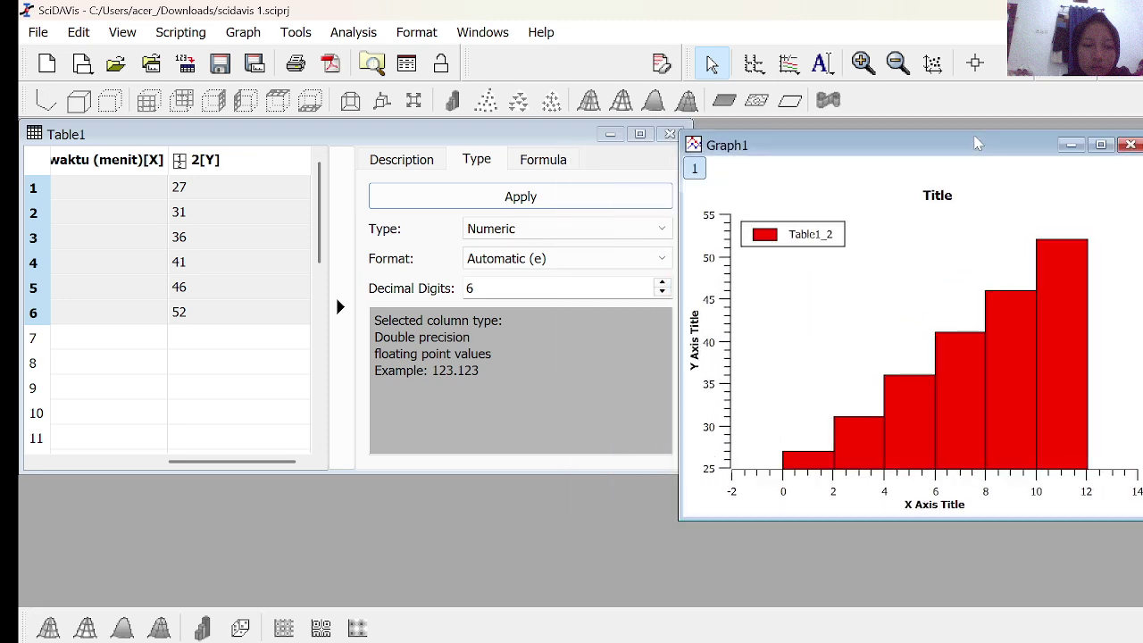
click(1101, 145)
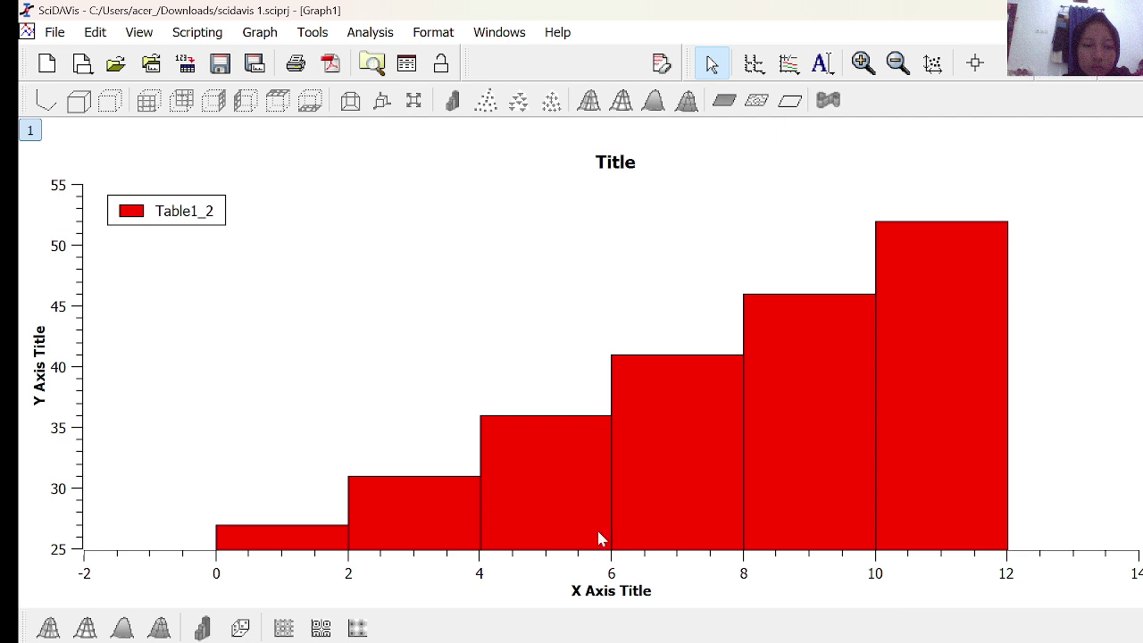
Set the X axis title's text color to grey #a0a0a4, and display the graph's layer details.
click(585, 591)
double_click(585, 592)
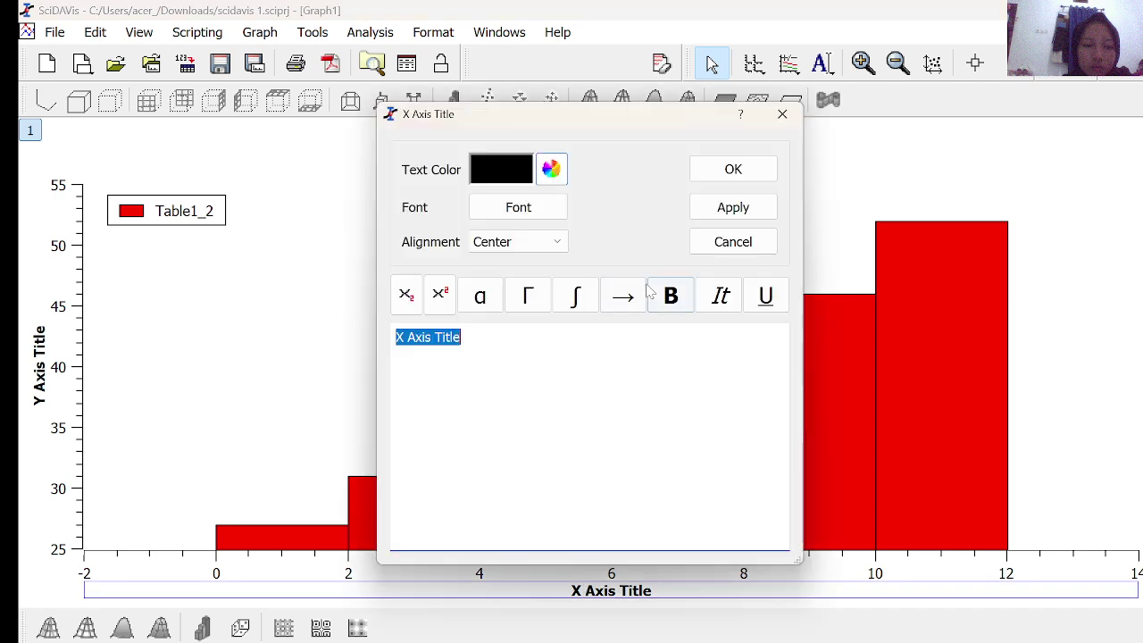
click(551, 170)
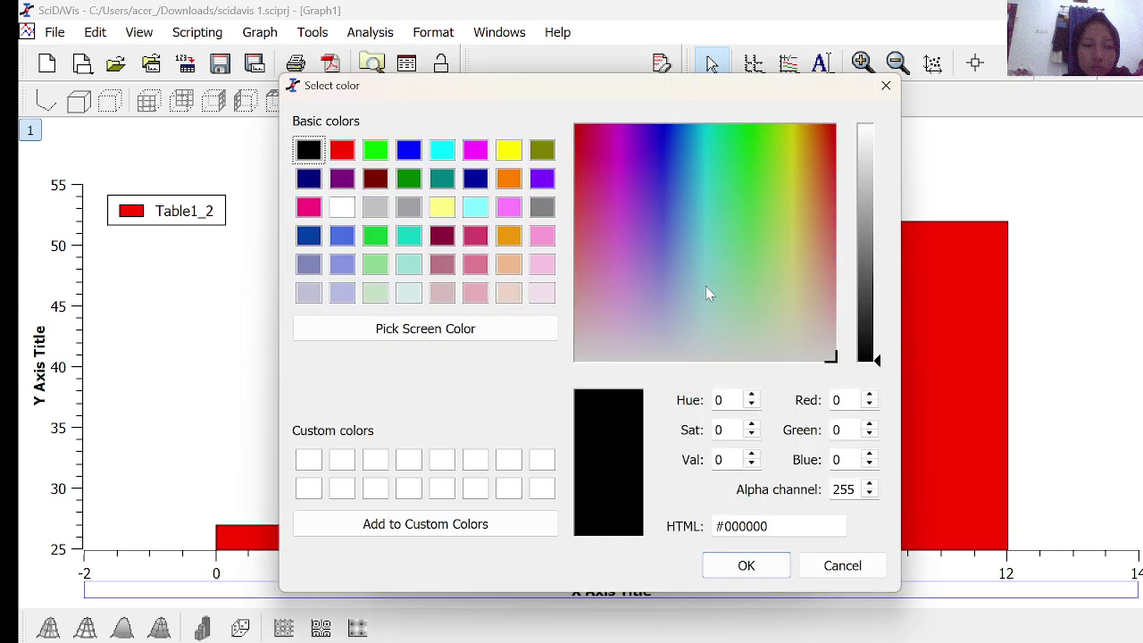
click(377, 208)
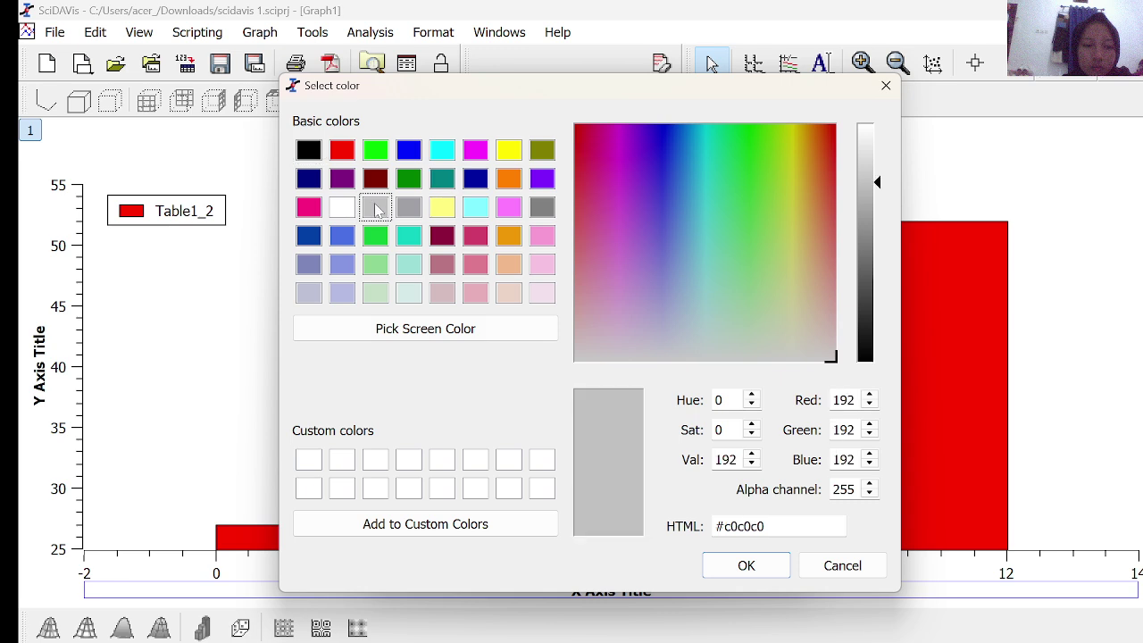
click(417, 211)
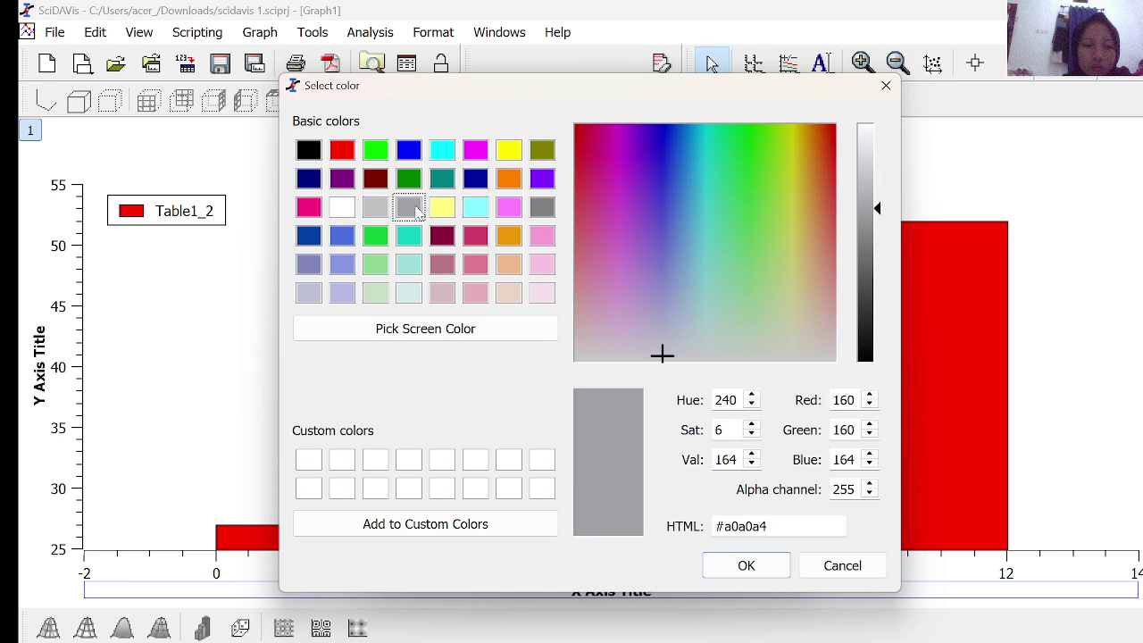
click(734, 564)
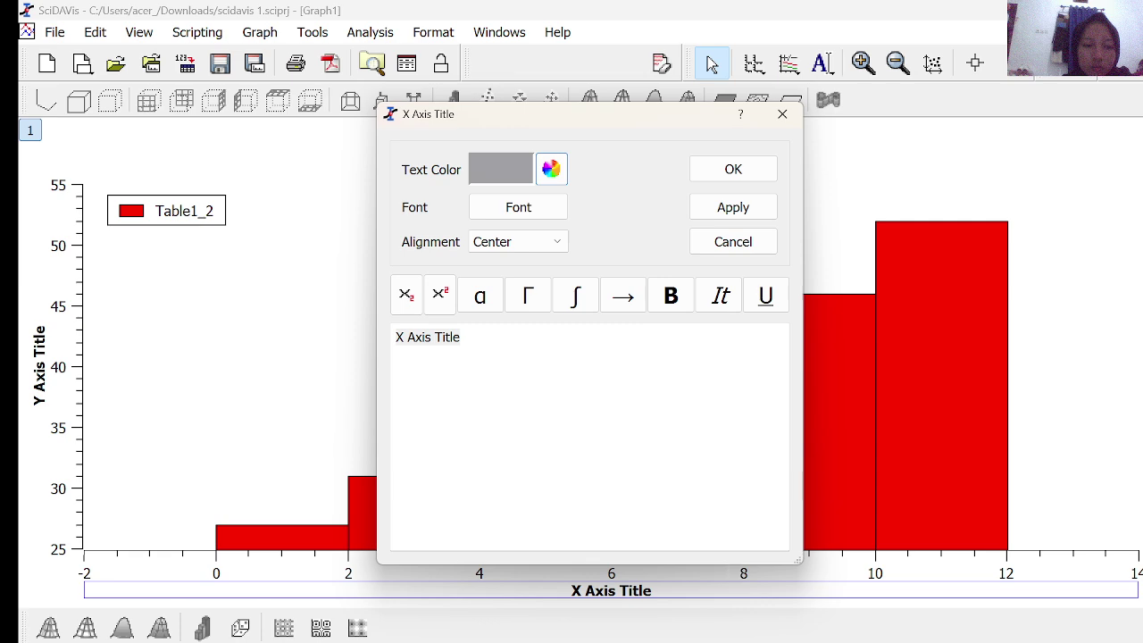
click(719, 174)
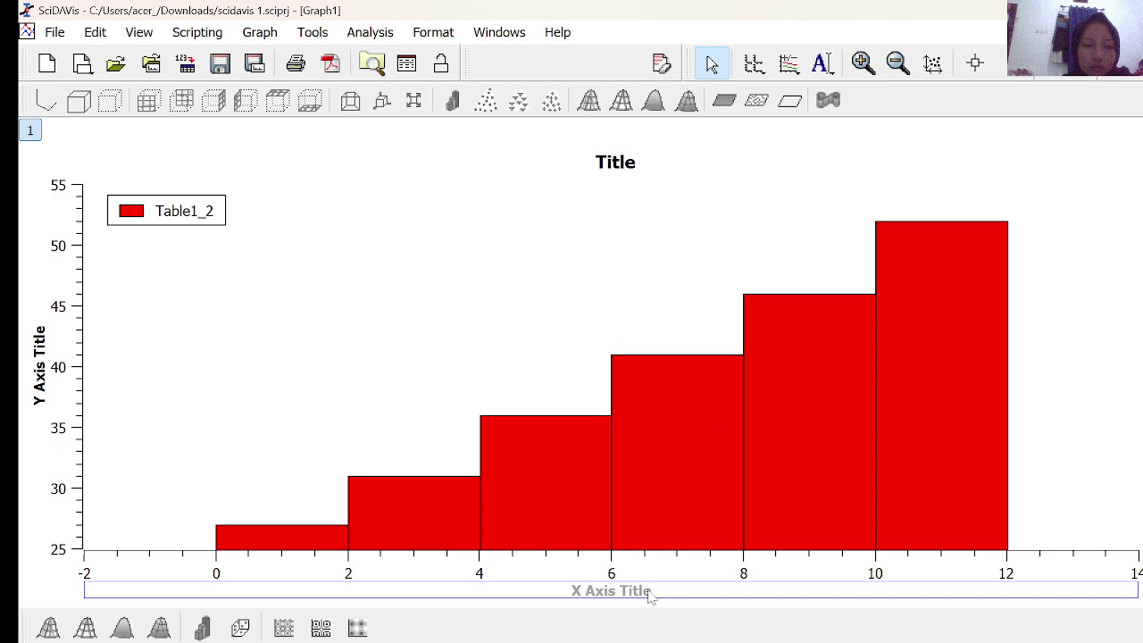
double_click(642, 447)
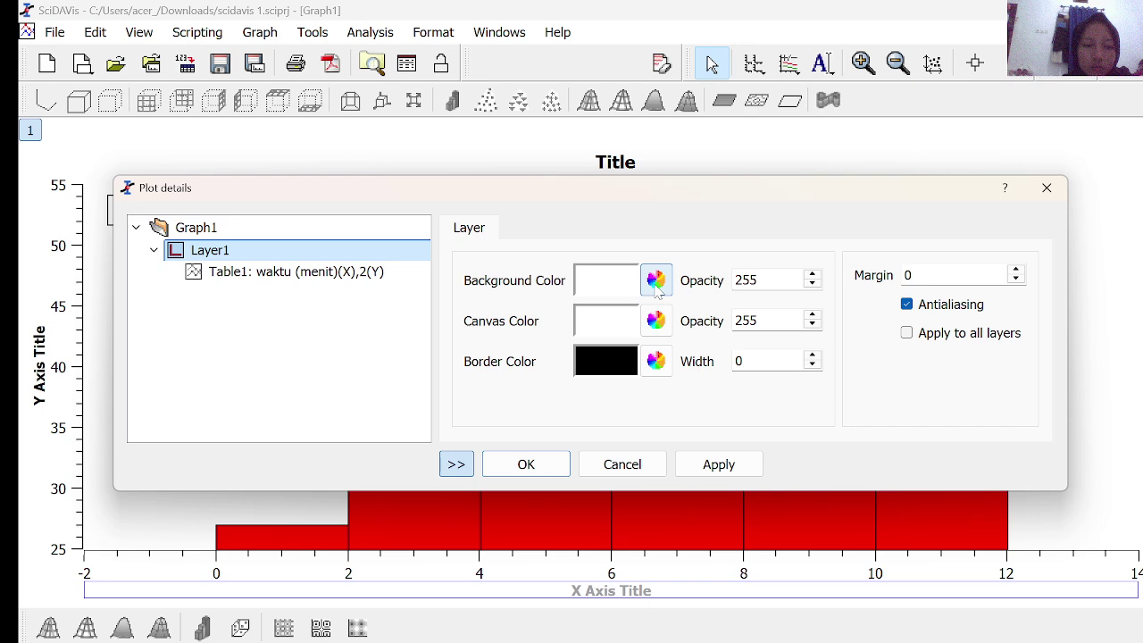
click(1046, 189)
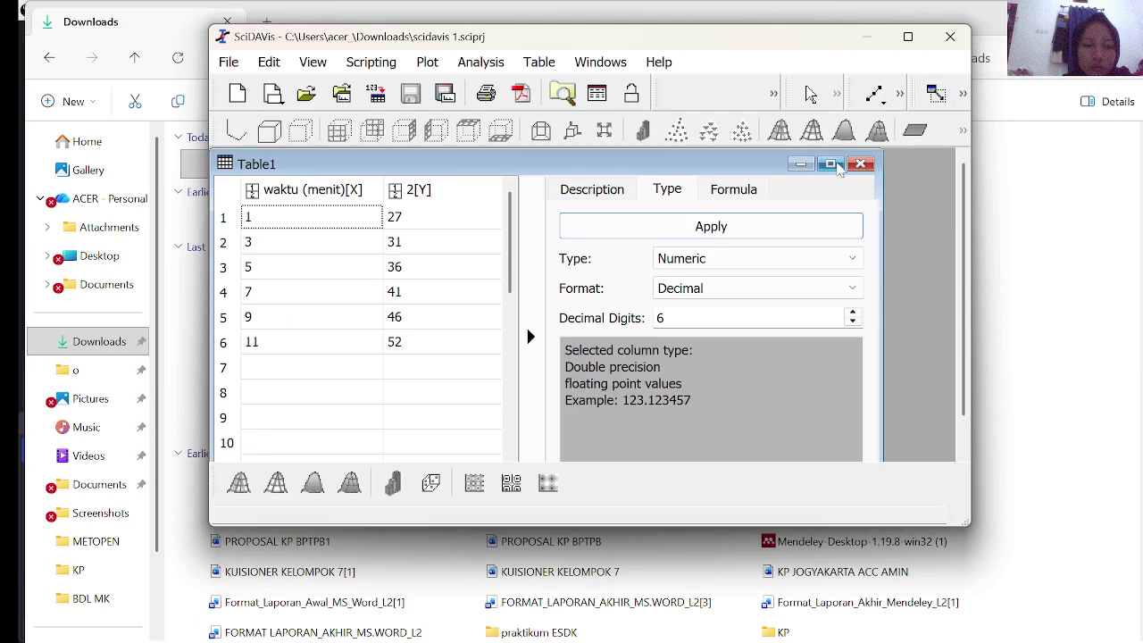
Maximize the table and program windows, and plot rows 1 to 6 of both columns as vertical bars.
click(830, 164)
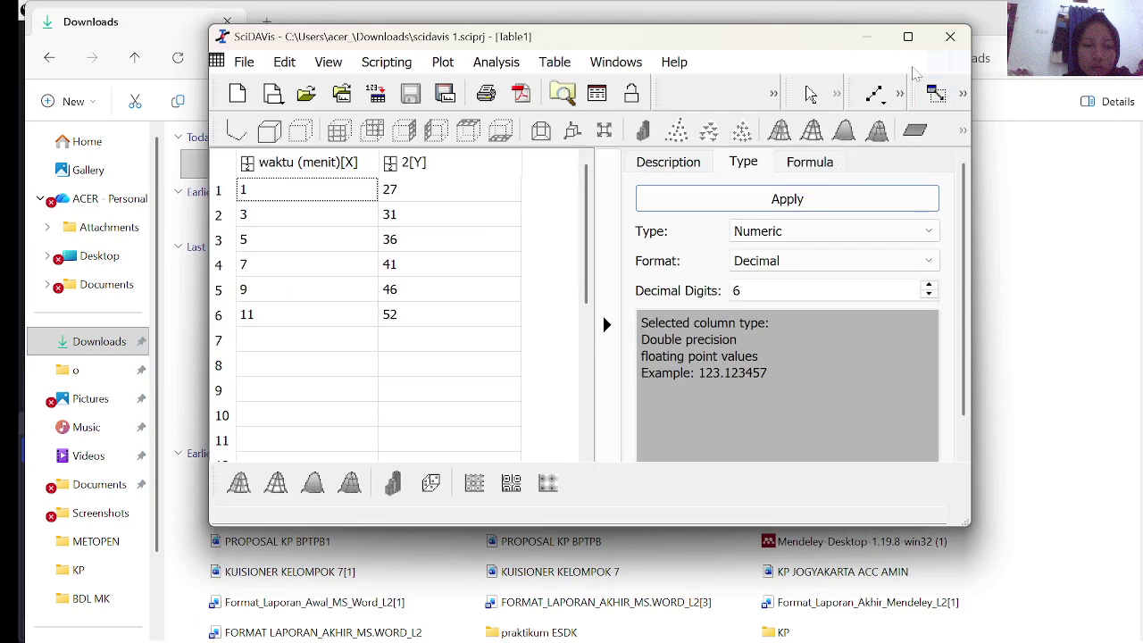
click(906, 38)
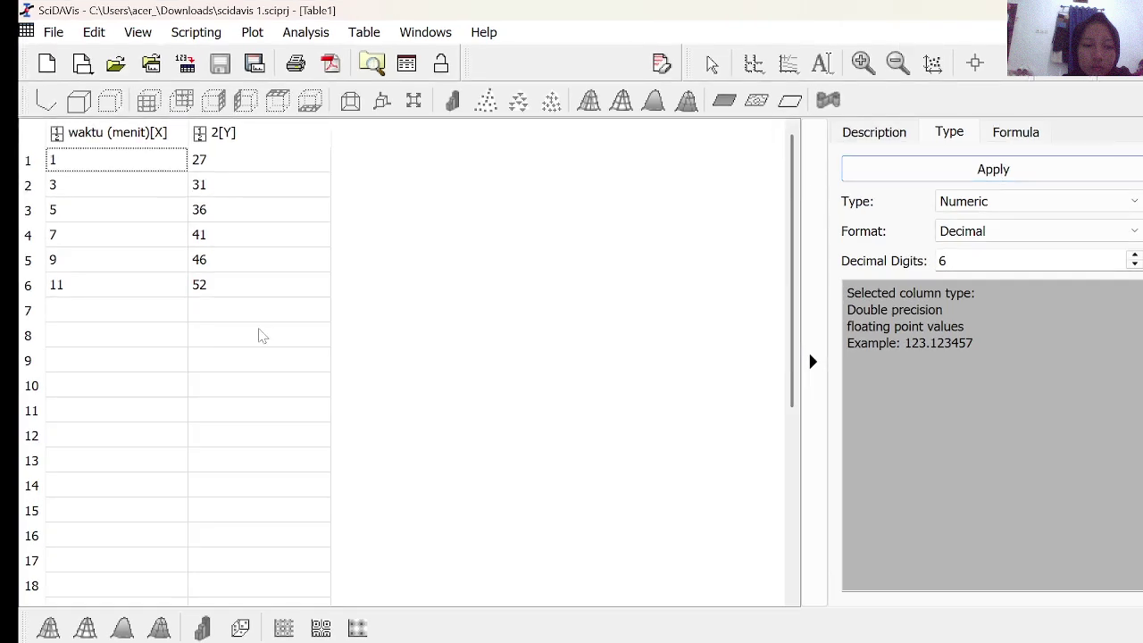
drag(113, 162, 224, 281)
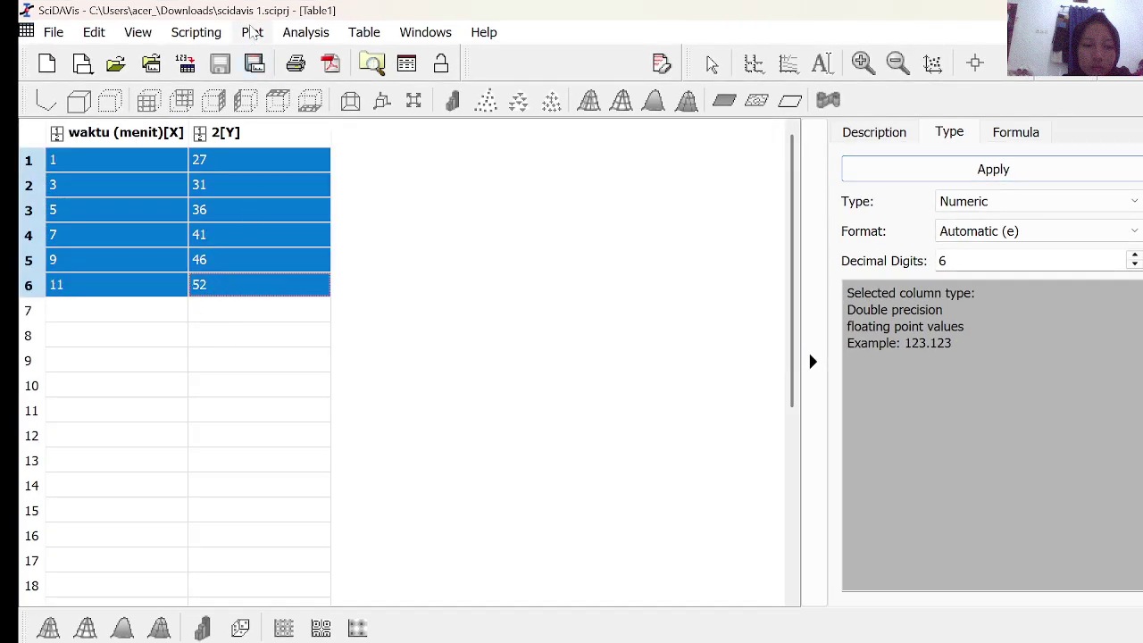
click(252, 32)
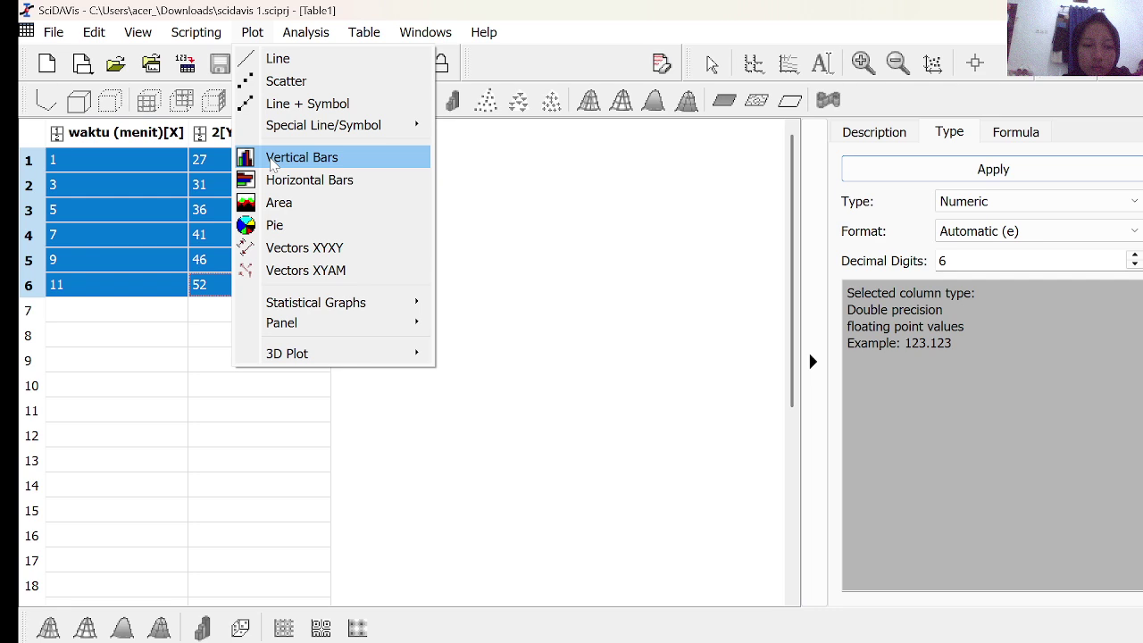
click(274, 159)
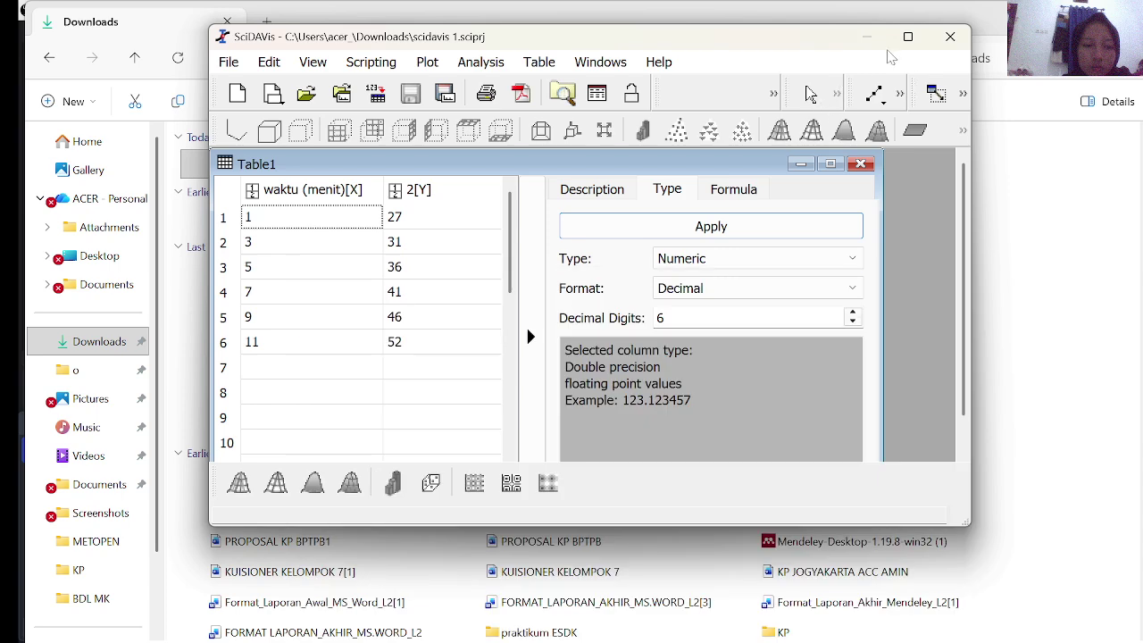
click(909, 37)
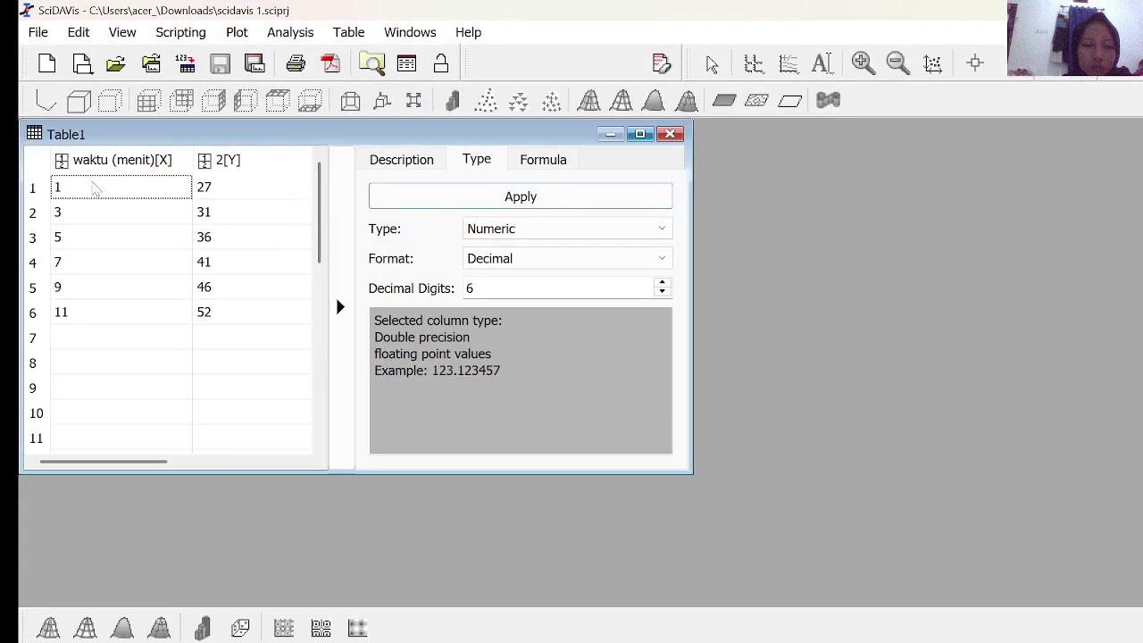
click(88, 185)
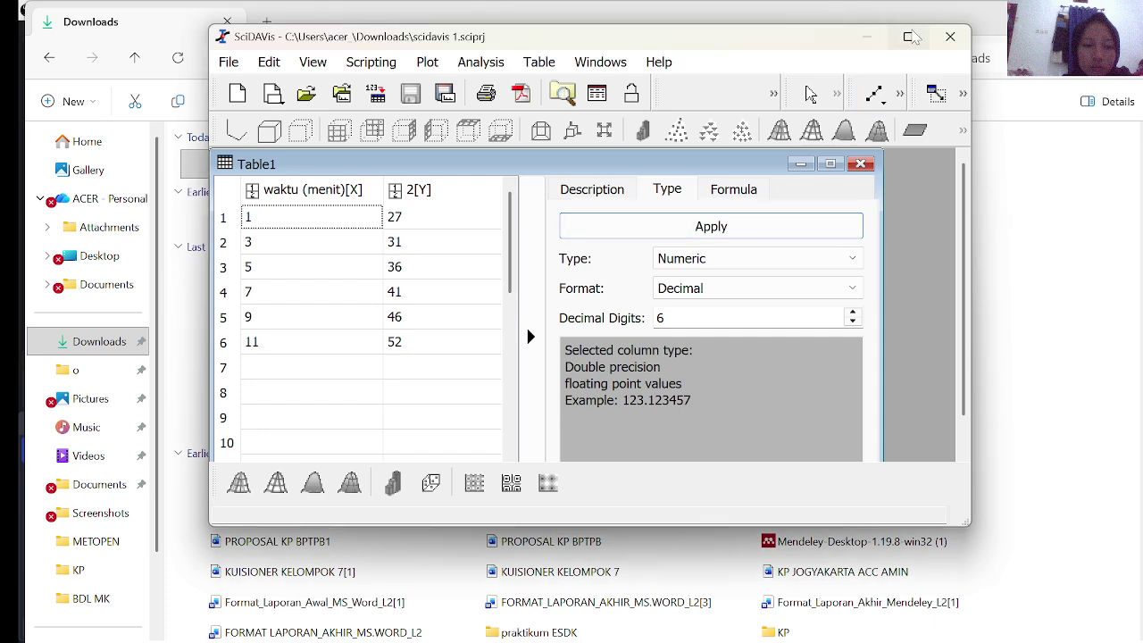
Plot rows 1 to 6 of both columns as a line graph, and place its reduced window beside the table.
click(909, 36)
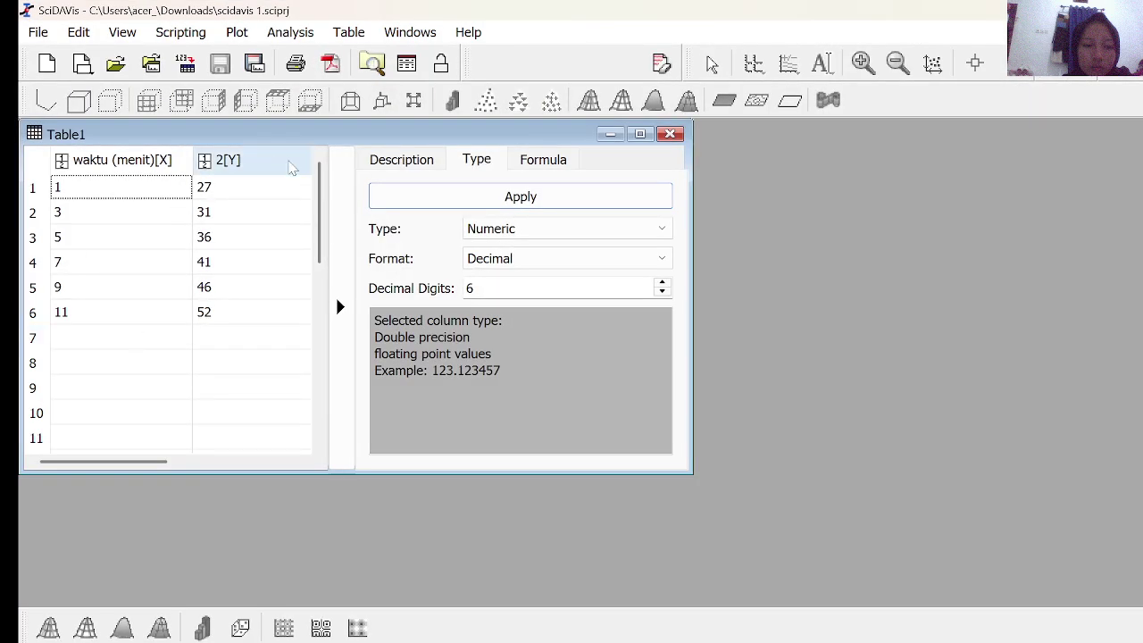
click(133, 191)
drag(133, 191, 245, 309)
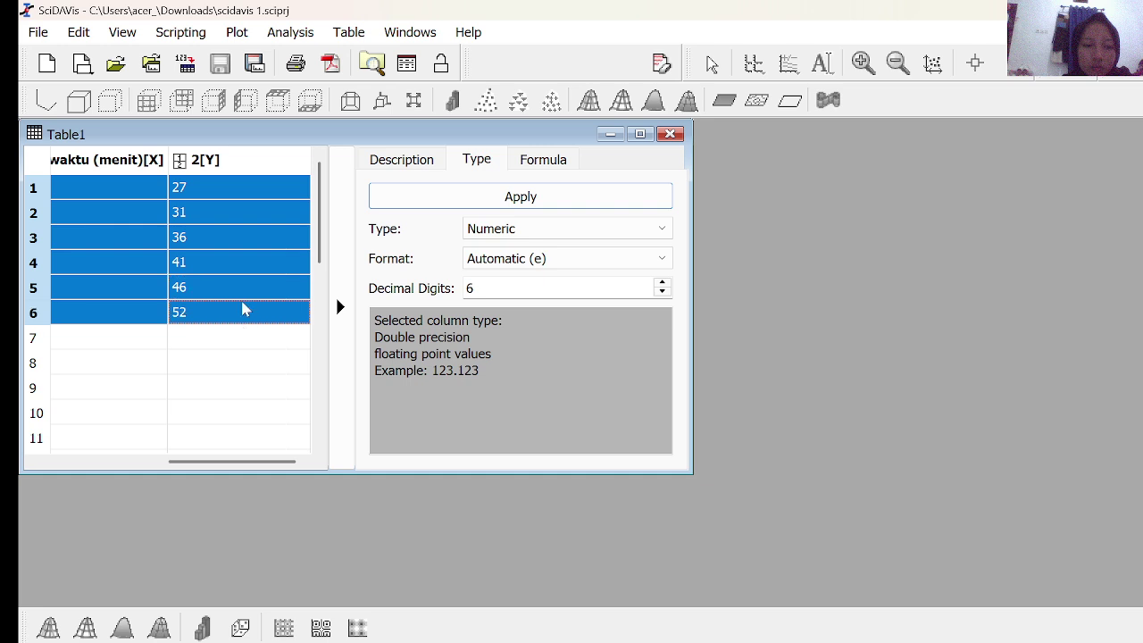
click(237, 33)
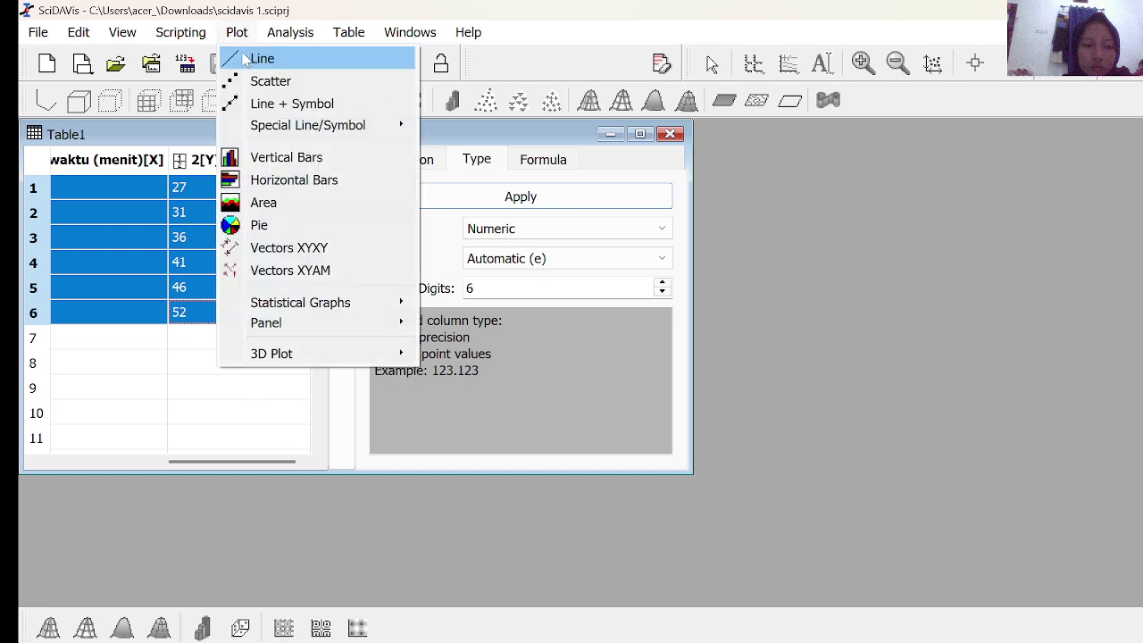
click(253, 56)
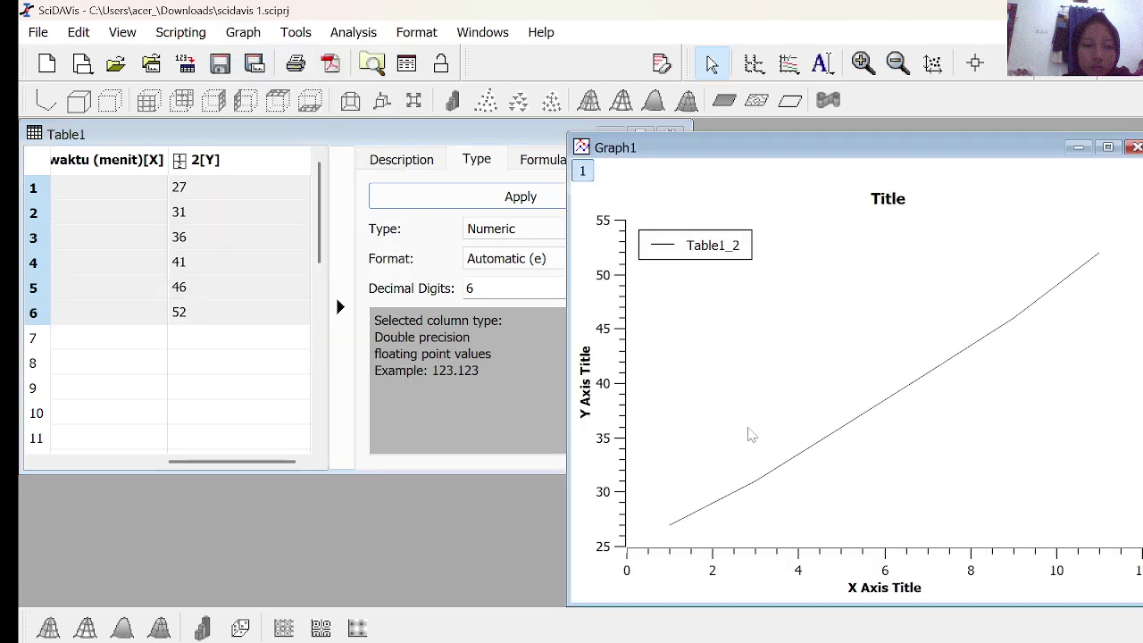
drag(567, 136, 687, 255)
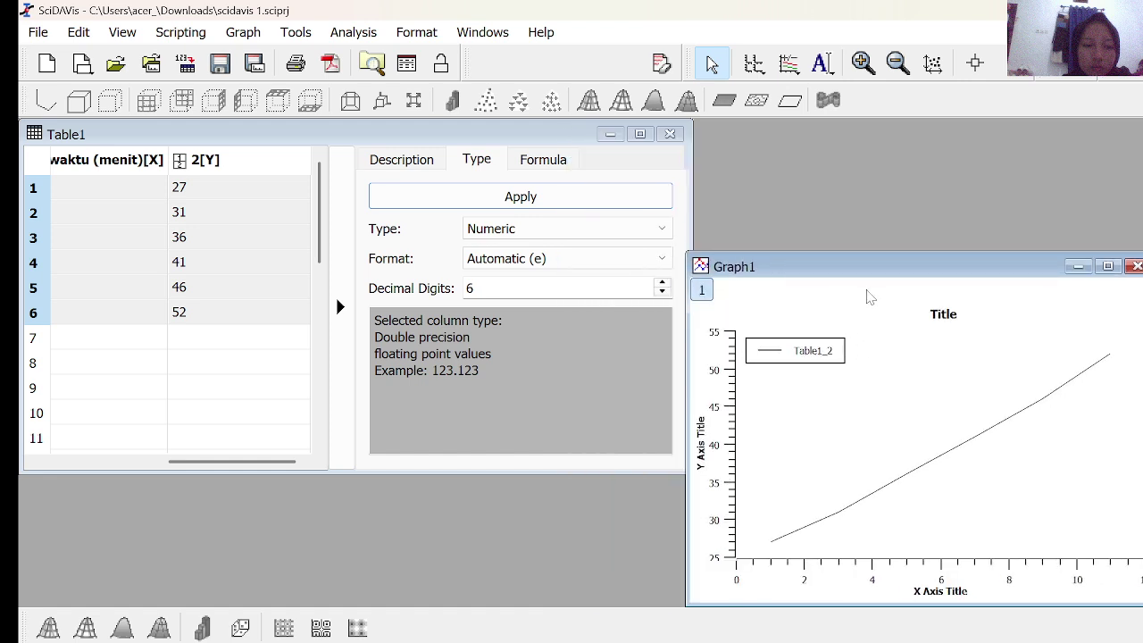
drag(888, 265, 867, 135)
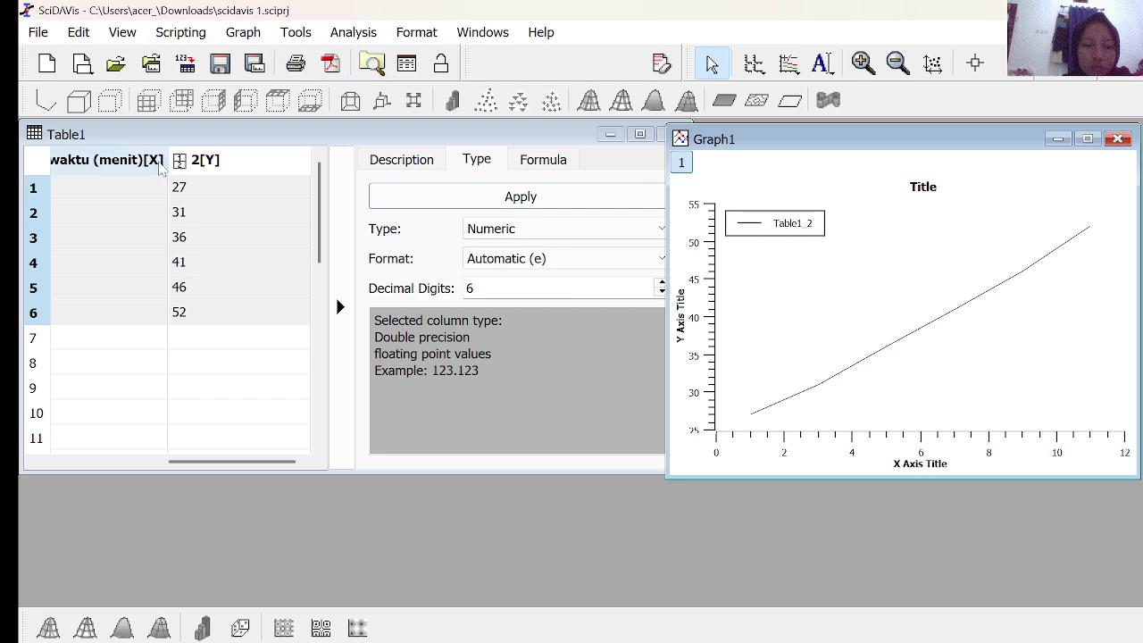
Plot rows 1 to 6 of both columns as a scatter graph, and place its reduced window below the line graph.
drag(151, 187, 230, 312)
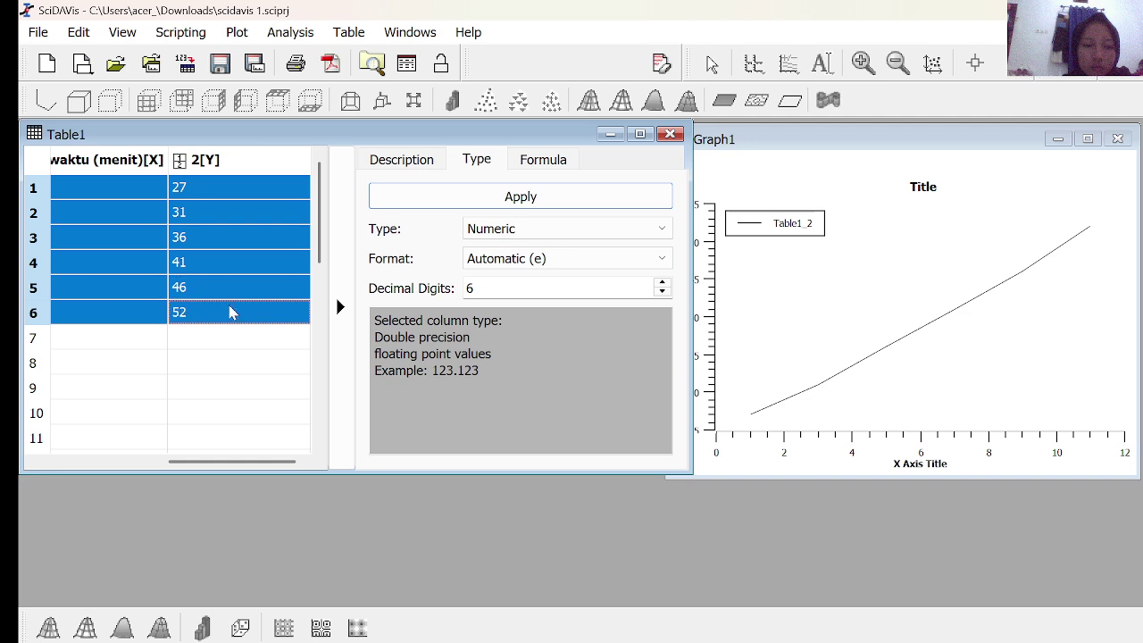
click(240, 34)
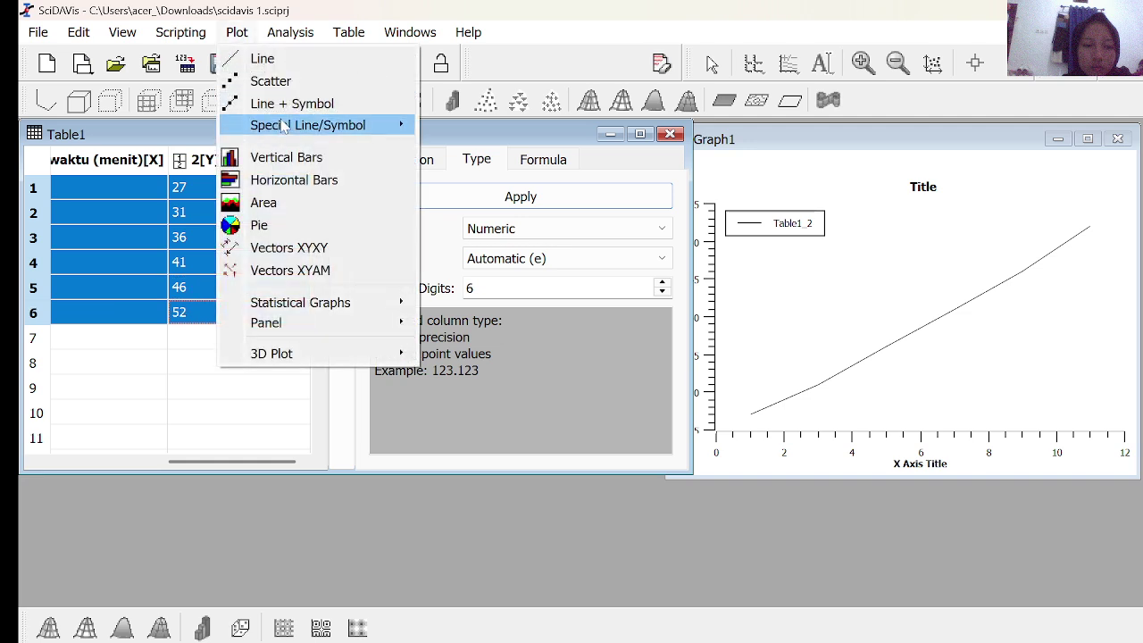
click(314, 82)
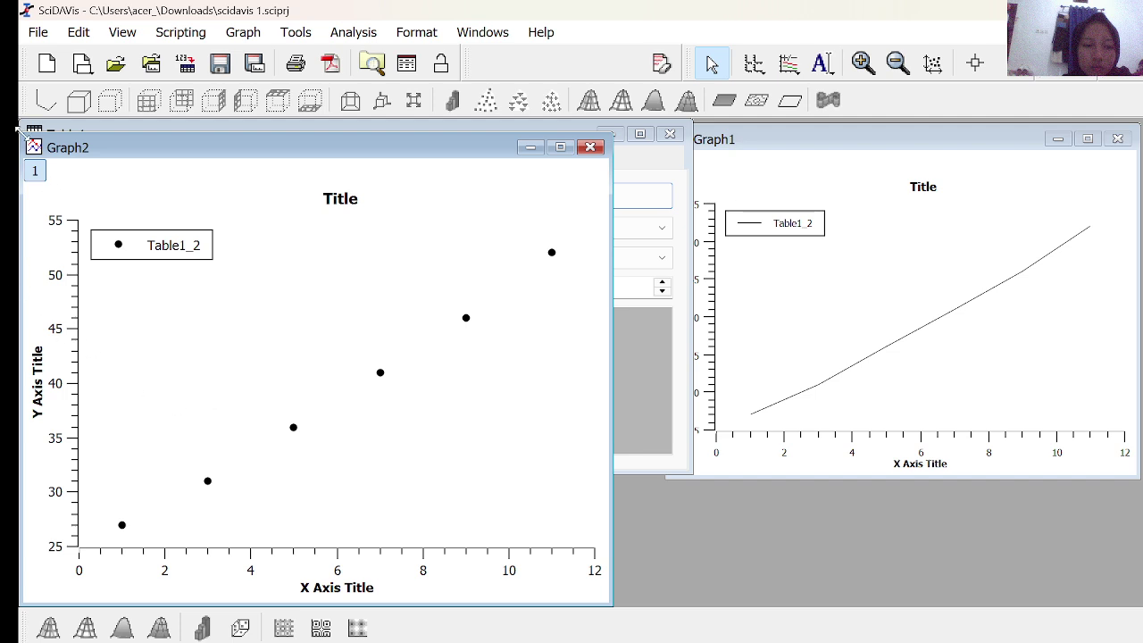
drag(25, 136, 139, 255)
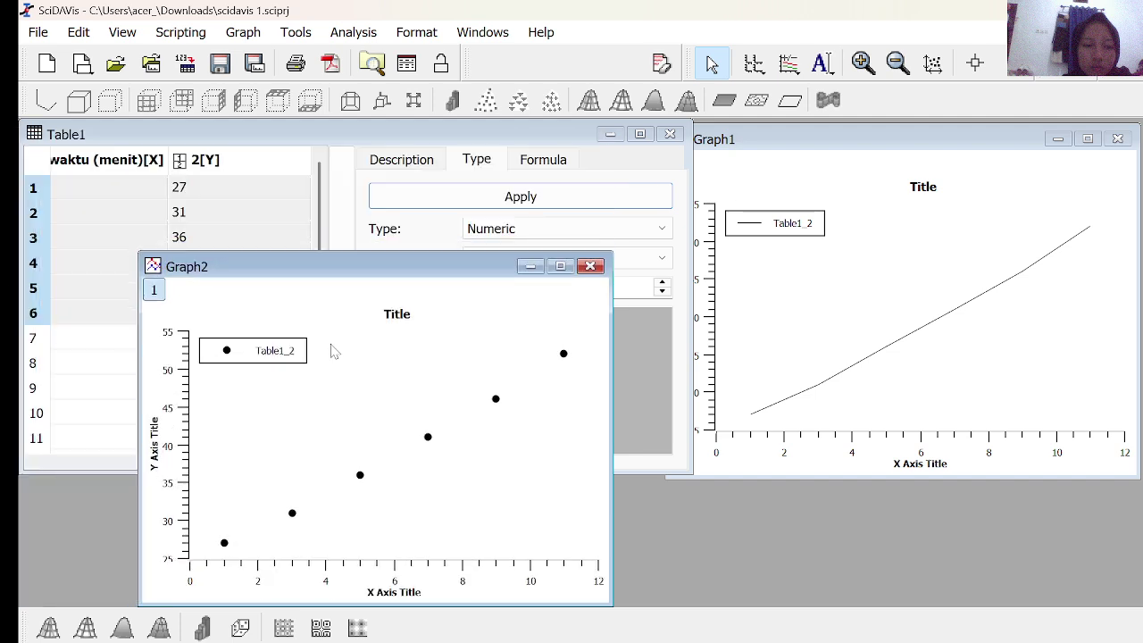
drag(328, 266, 871, 303)
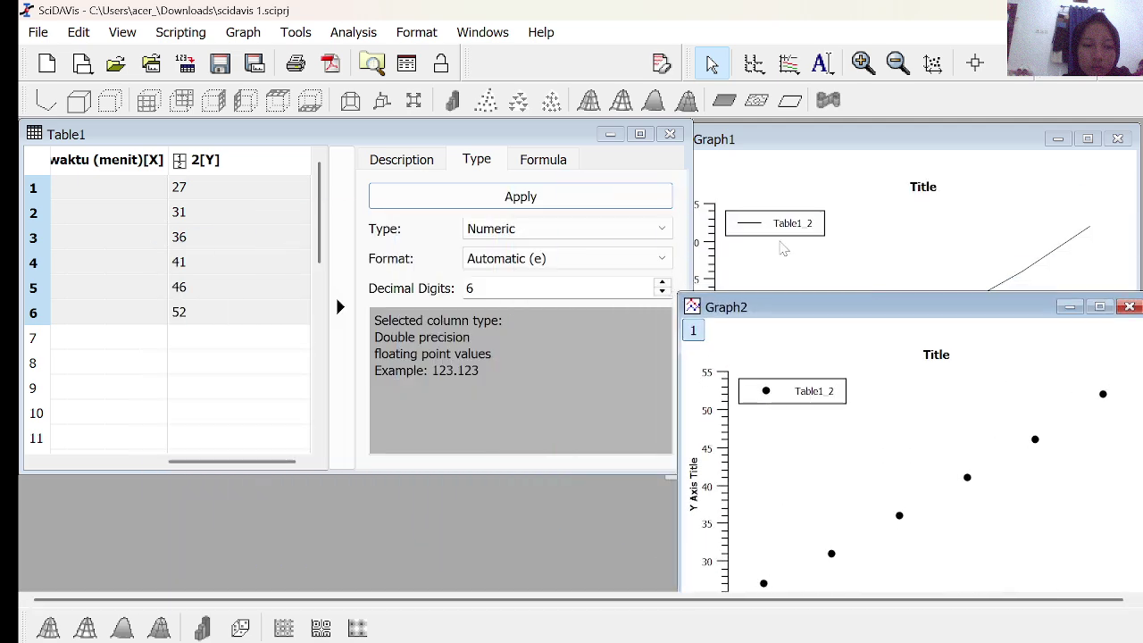
Plot rows 1 to 6 of both columns as vertical bars, and place its reduced window beside the table, over the scatter graph.
click(296, 33)
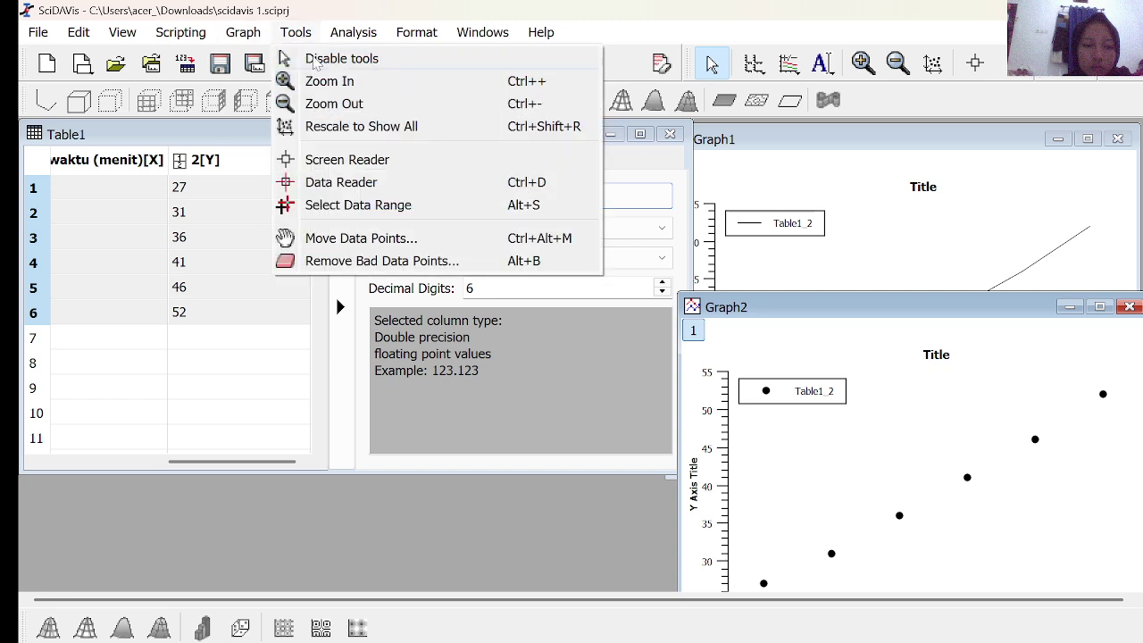
click(295, 33)
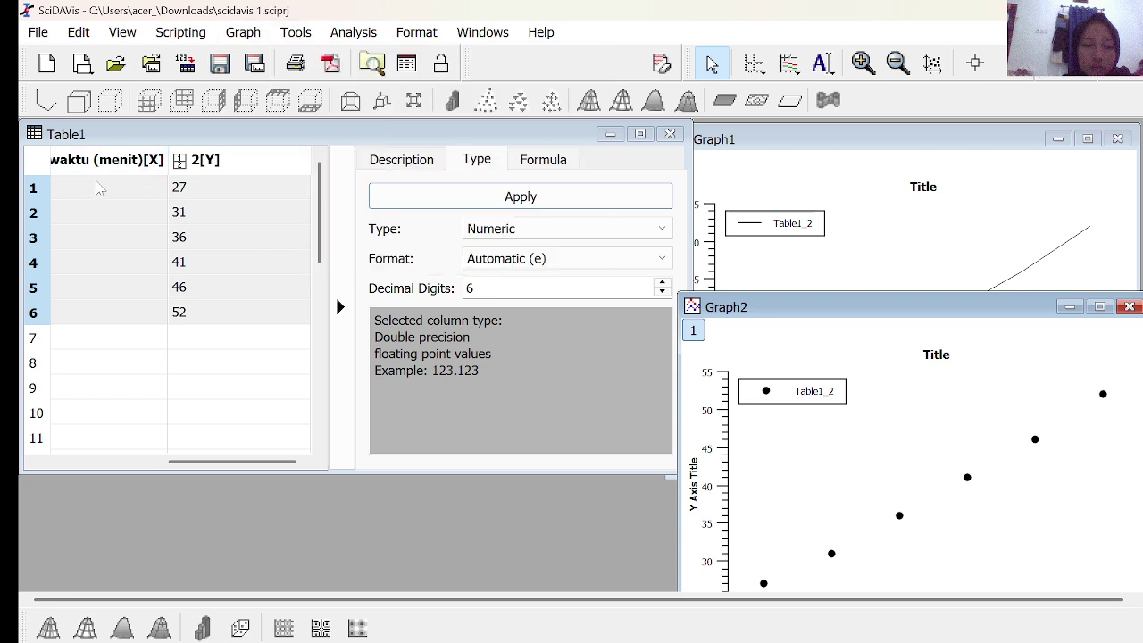
drag(98, 189, 224, 309)
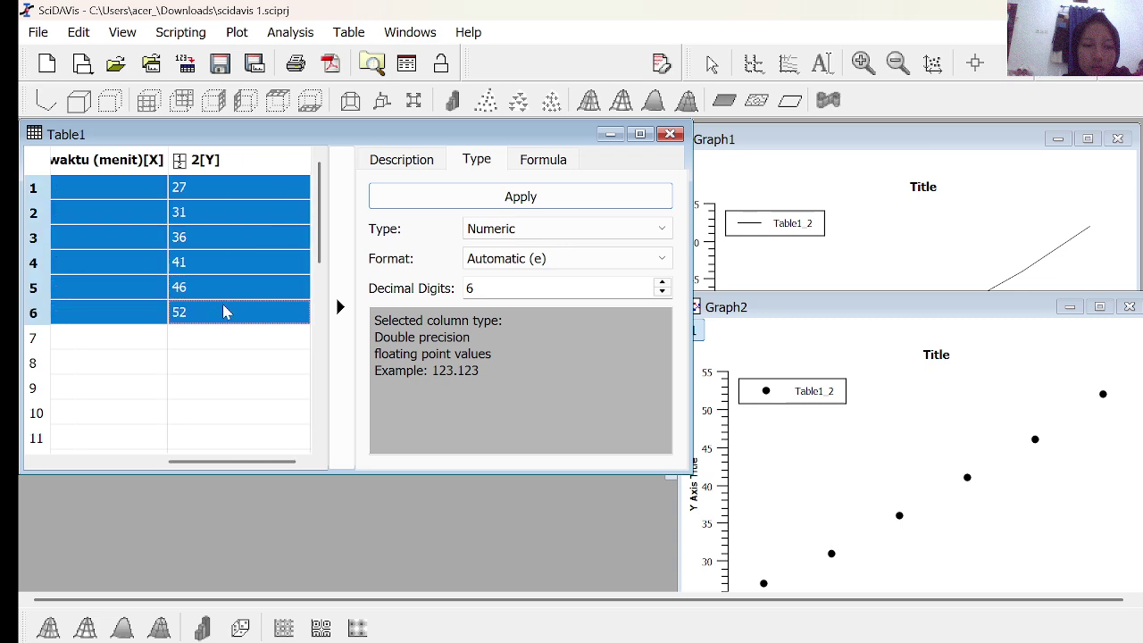
click(230, 32)
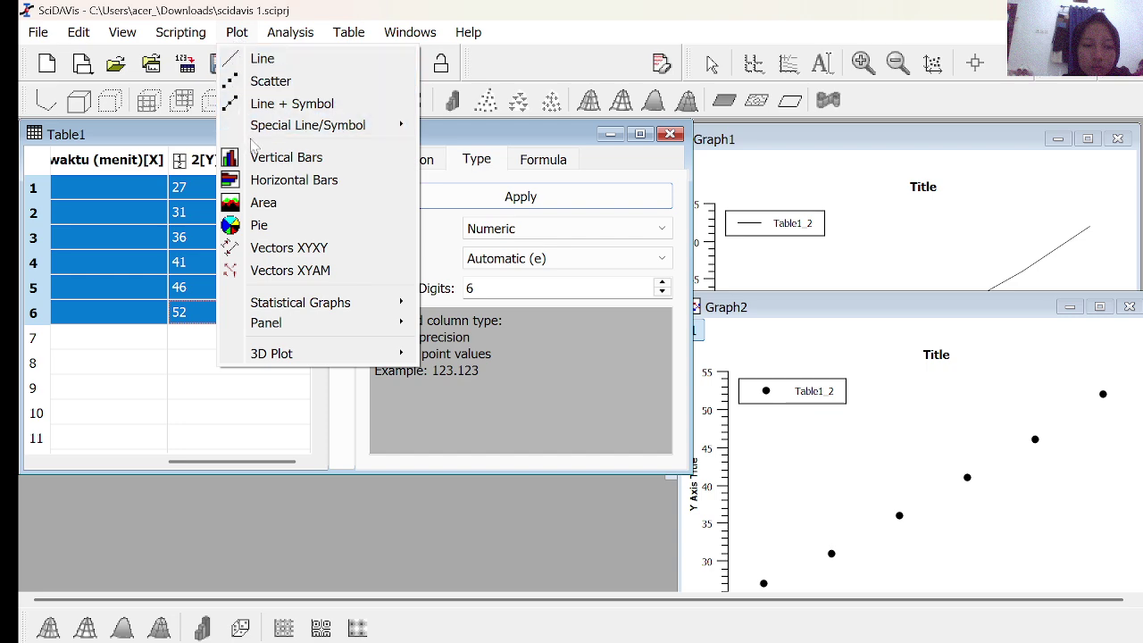
click(260, 161)
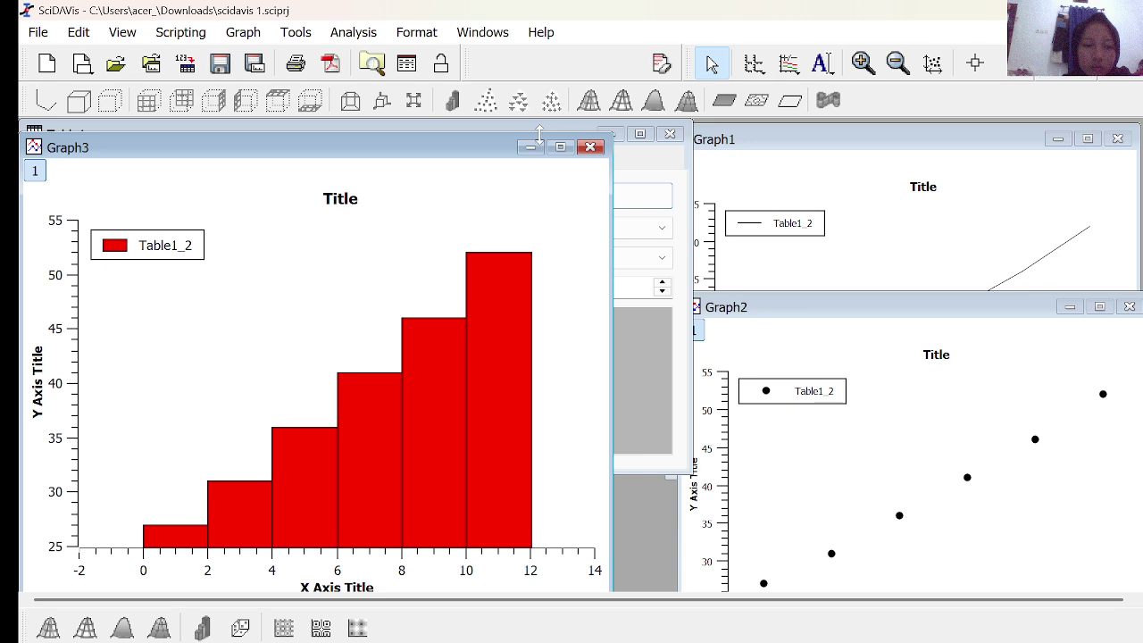
drag(611, 133, 493, 254)
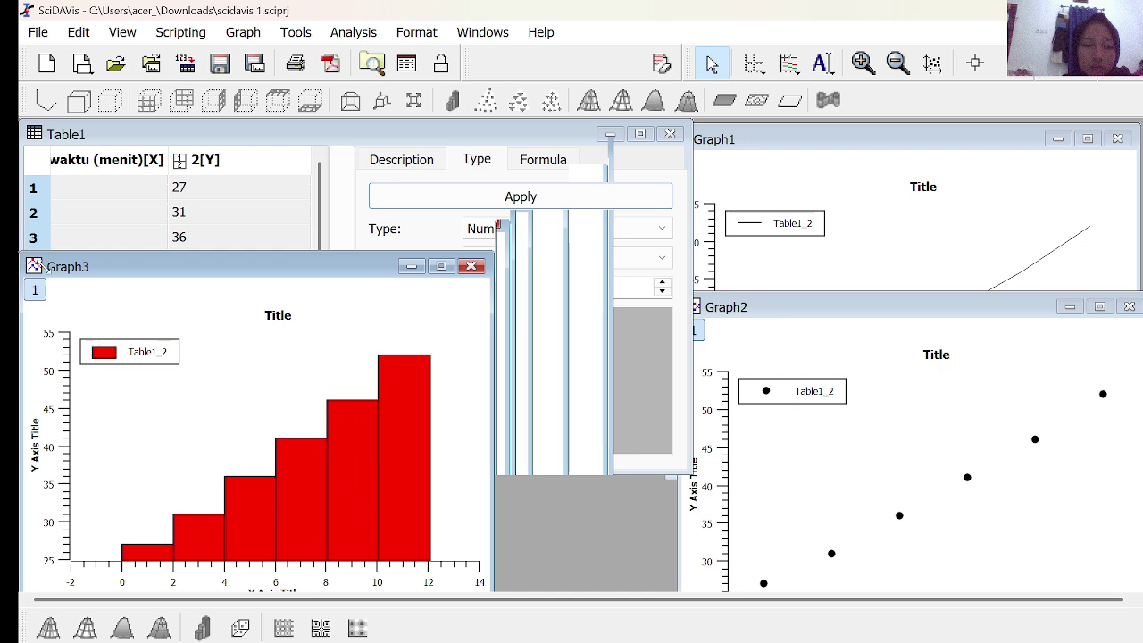
drag(184, 274, 867, 244)
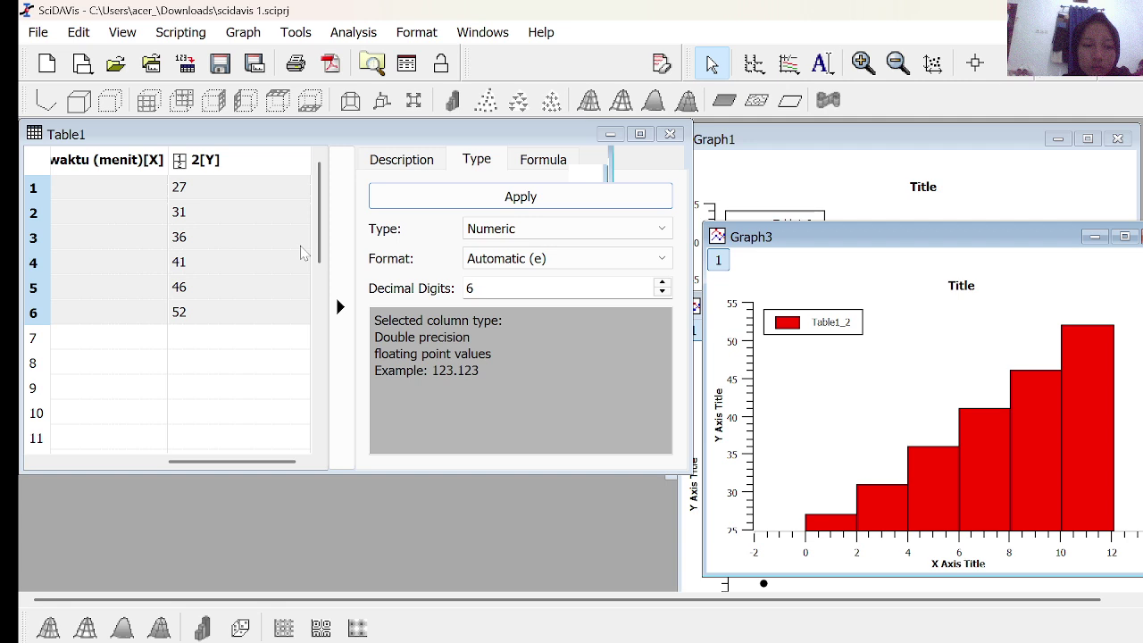
Plot rows 1 to 6 of the Y column alone as a pie chart, and maximize its window.
click(296, 33)
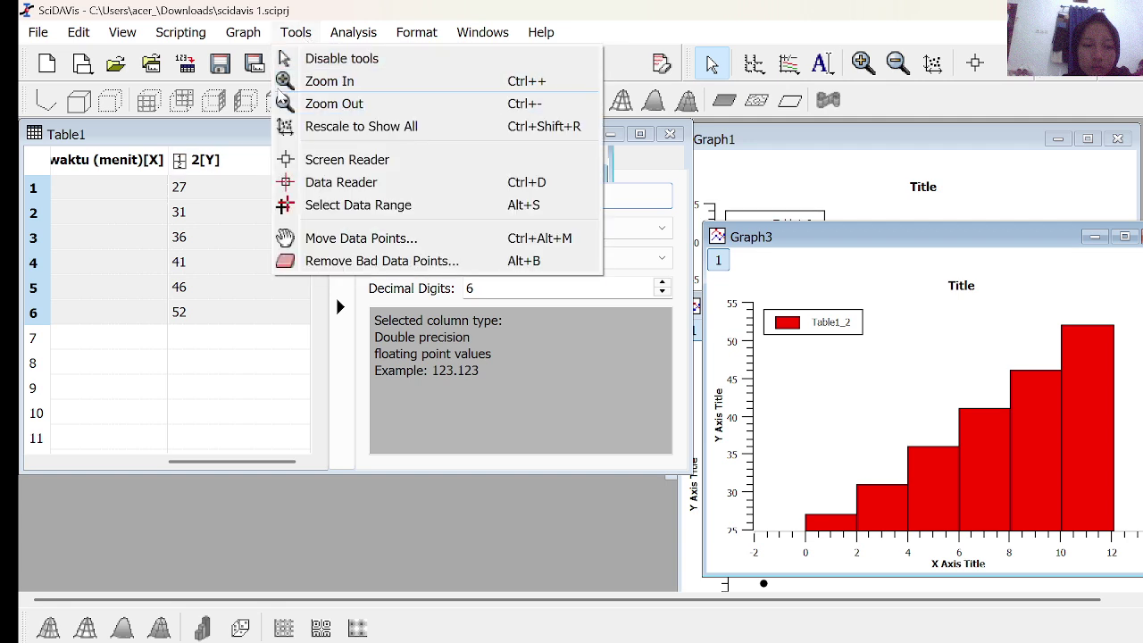
click(203, 297)
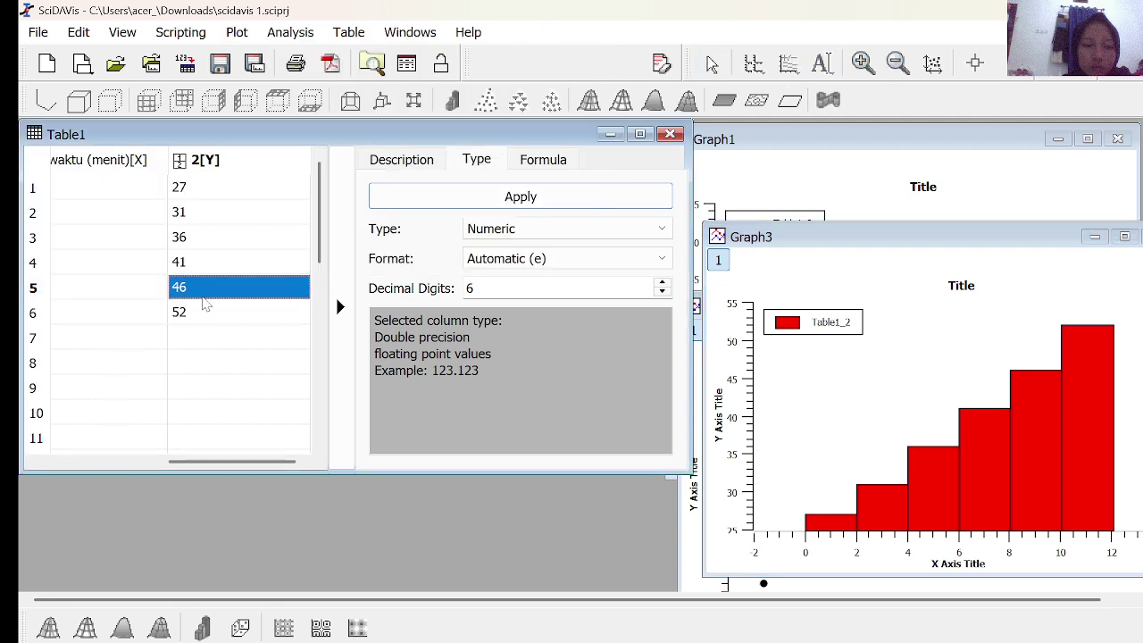
click(194, 189)
shift+click(206, 243)
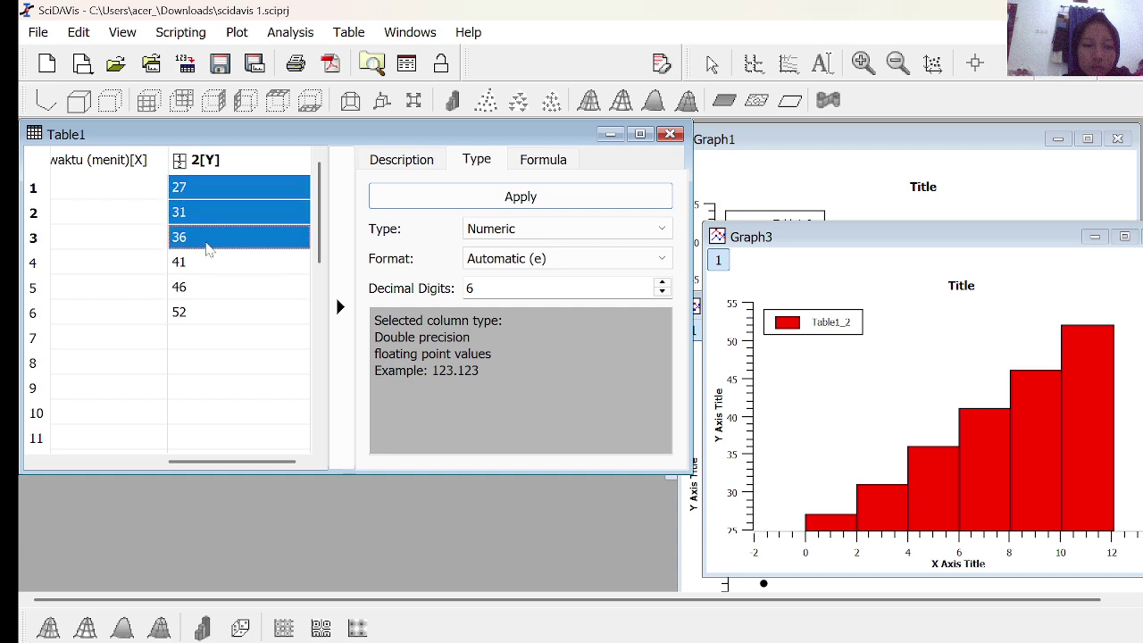
drag(207, 249, 226, 310)
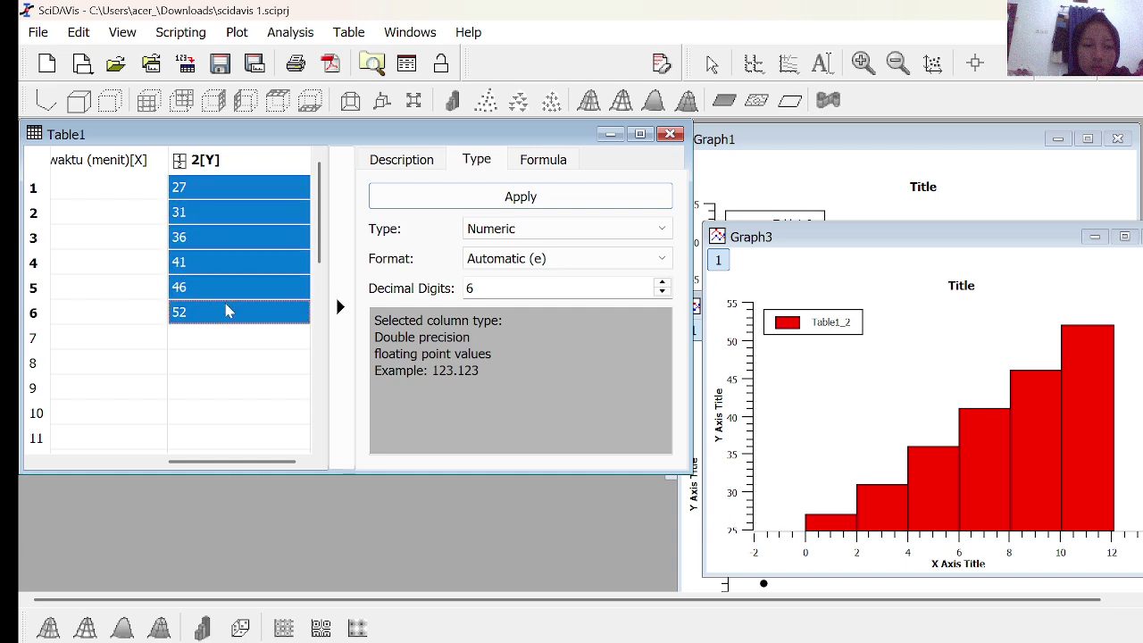
click(236, 32)
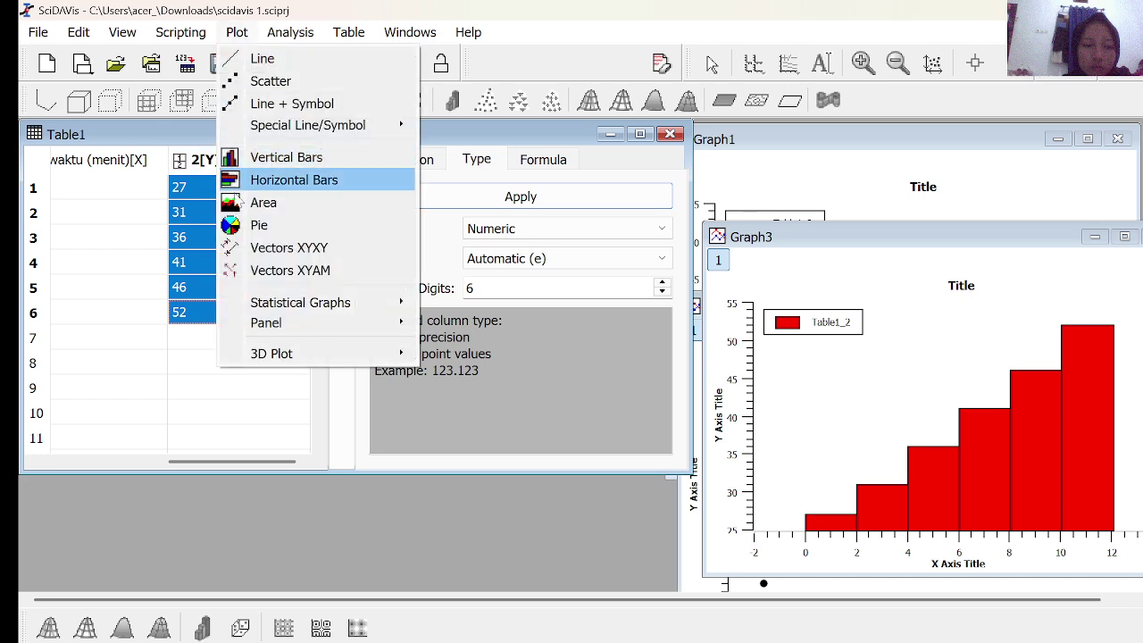
click(256, 225)
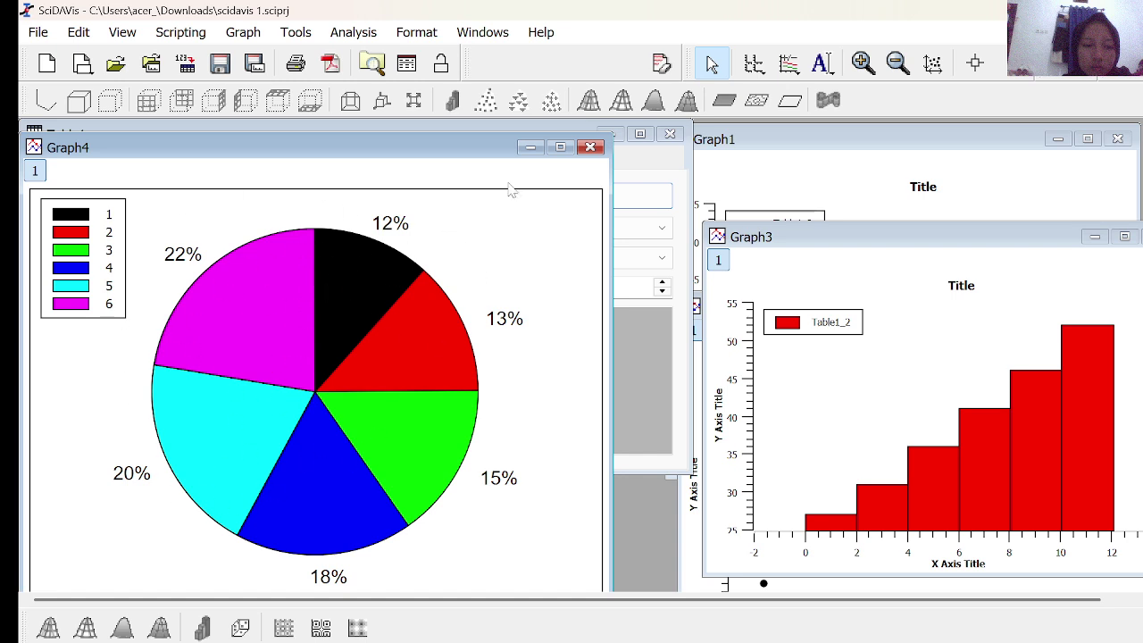
click(560, 146)
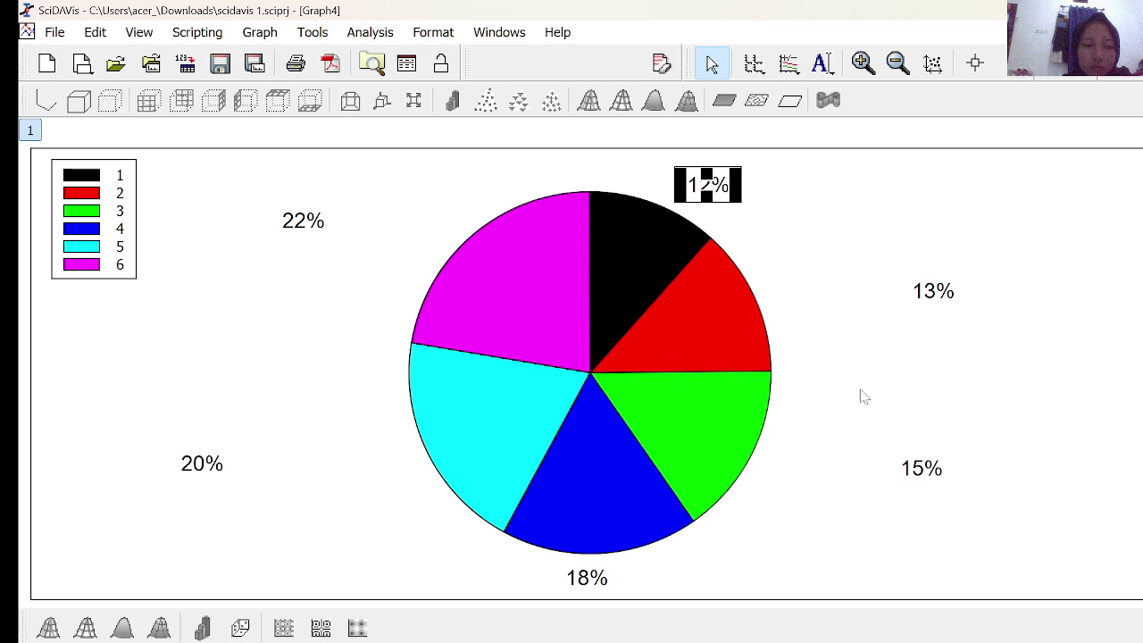
Export the pie chart's layer to the Downloads folder as a BMP image named "pie".
double_click(1087, 566)
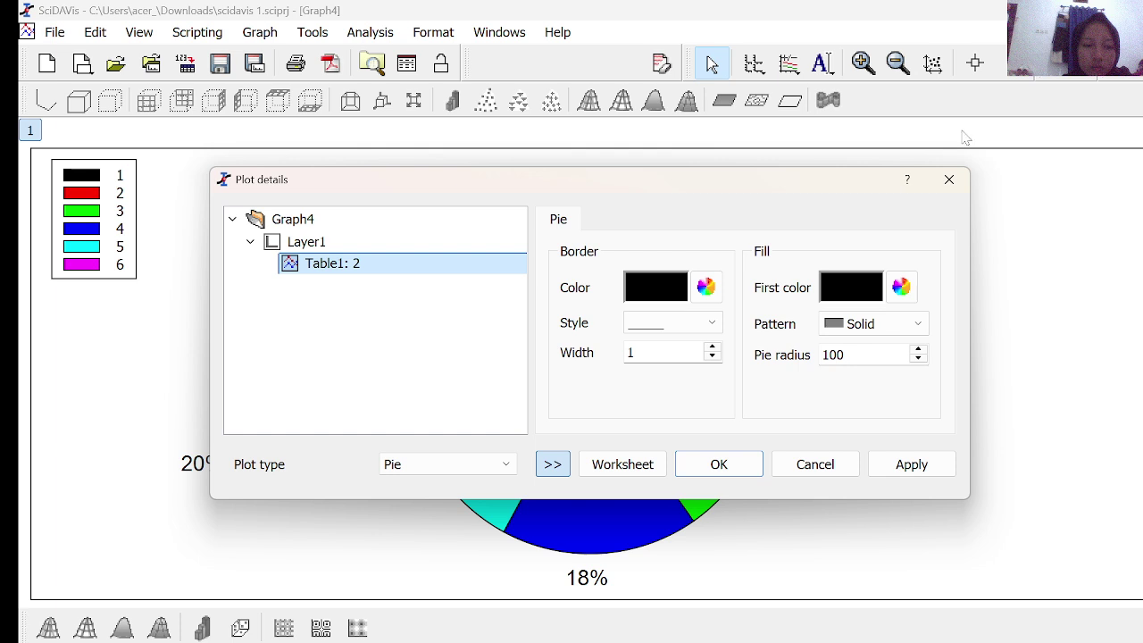
click(950, 183)
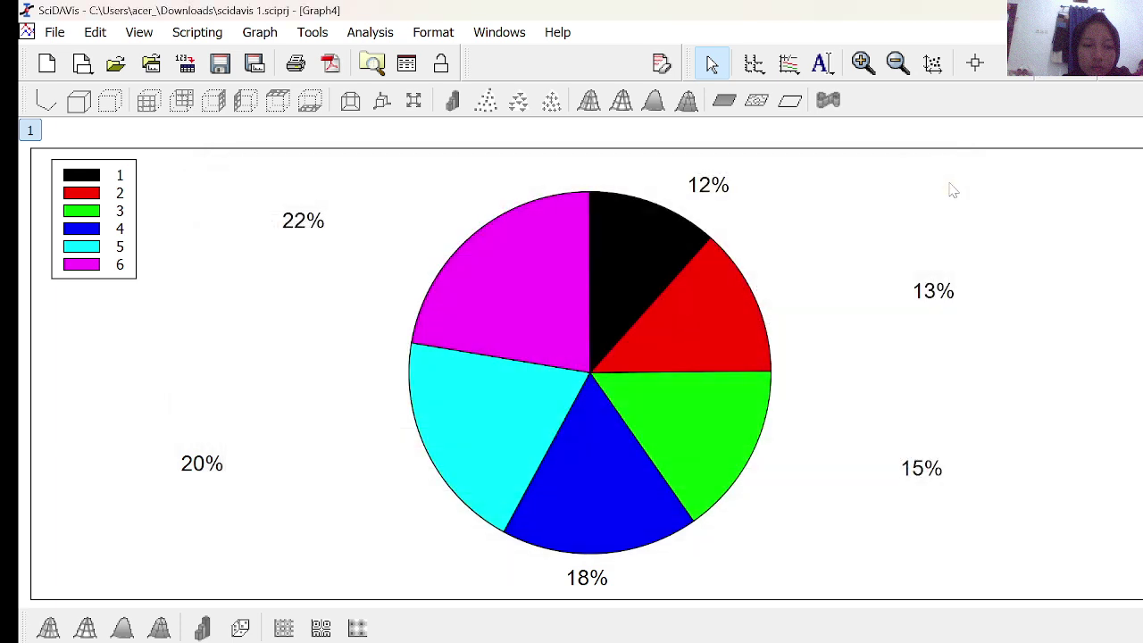
right_click(1104, 394)
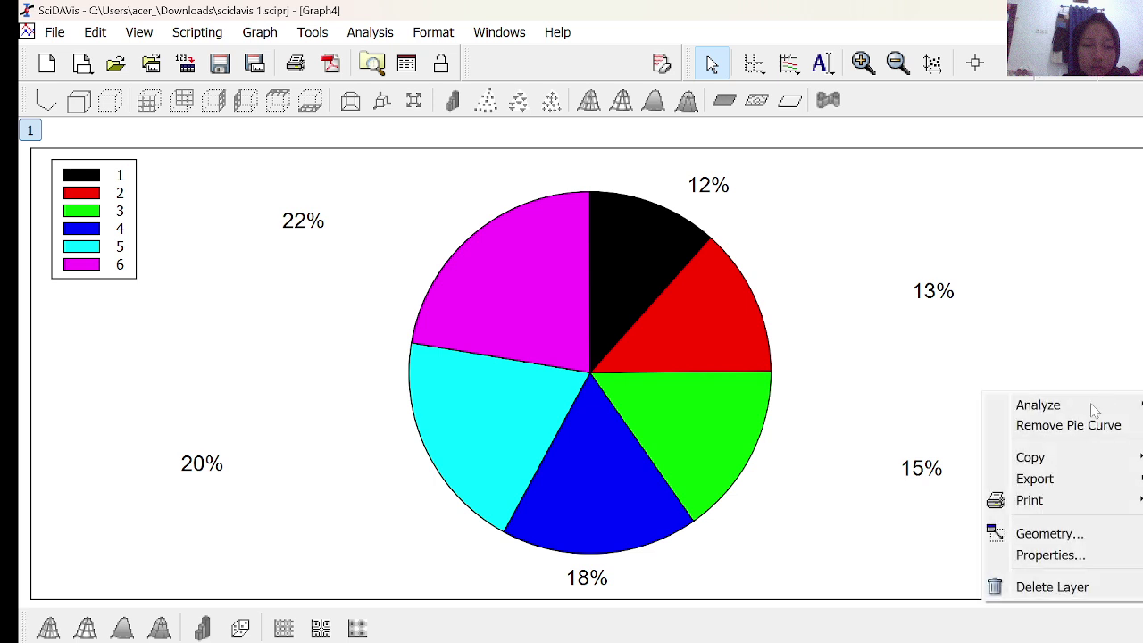
mouse_move(1056, 481)
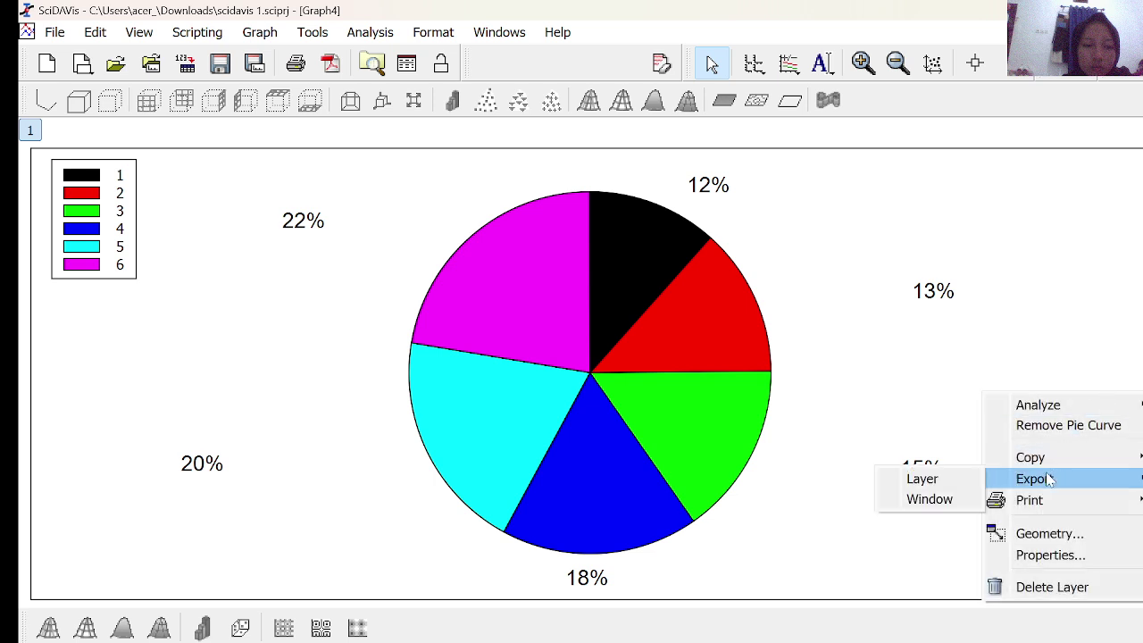
click(958, 479)
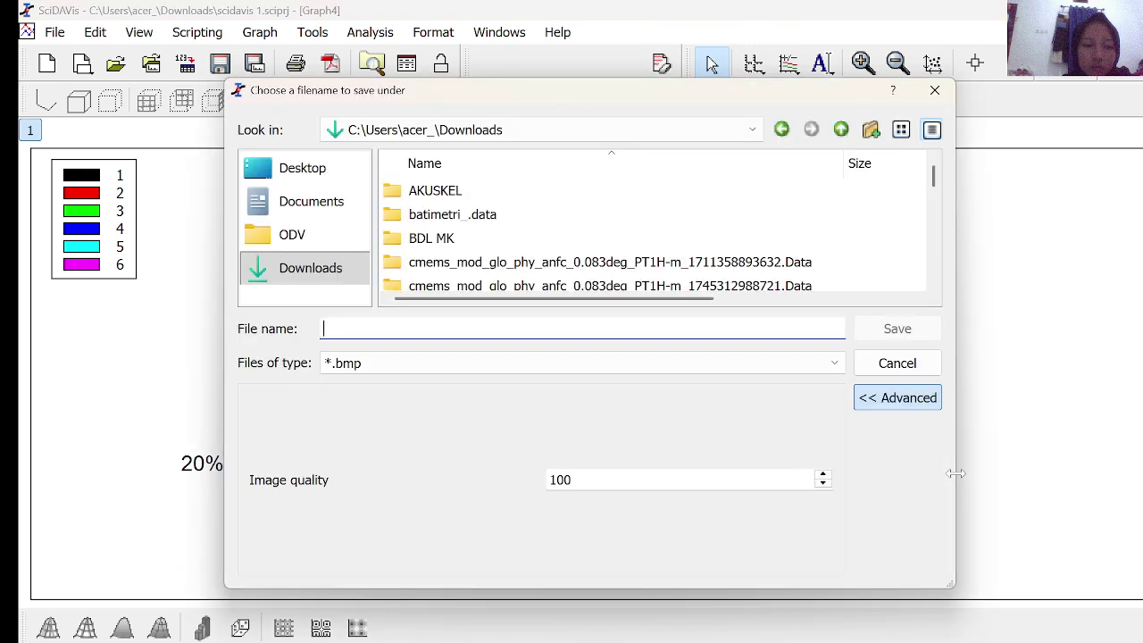
text(pie)
click(910, 332)
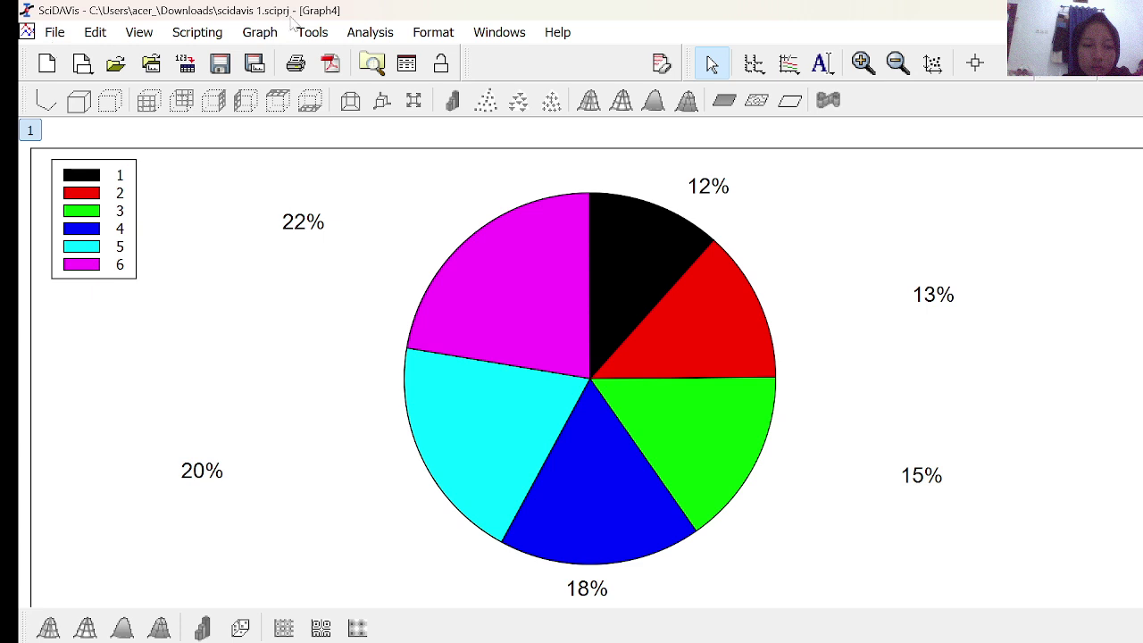
Switch to the other program window holding the maximized vertical bar graph, and start exporting that graph.
click(319, 35)
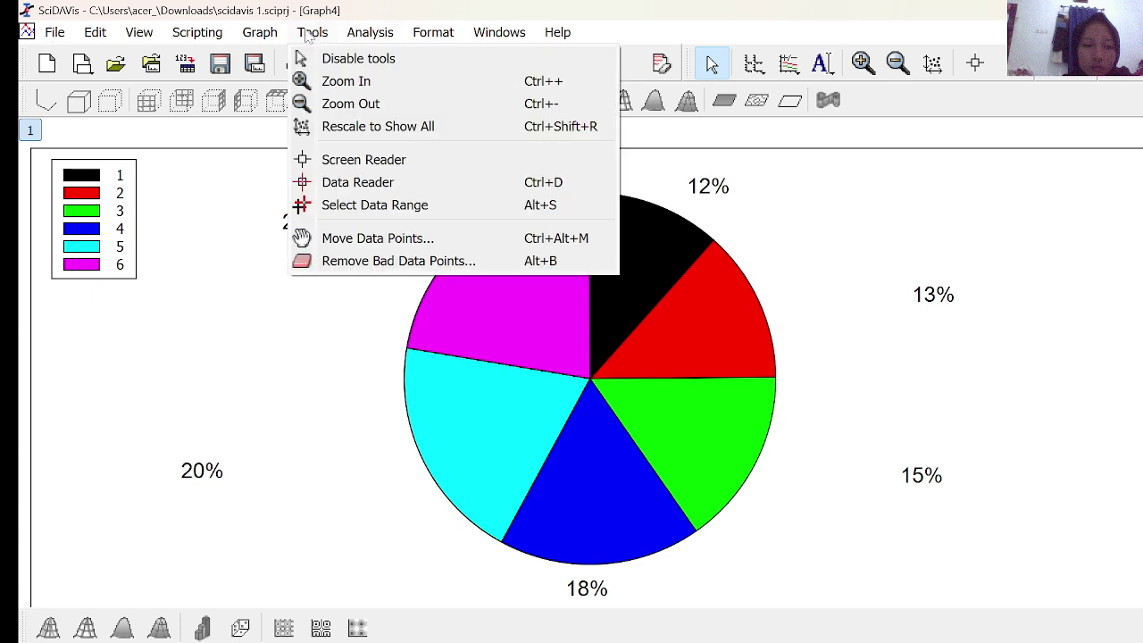
click(310, 34)
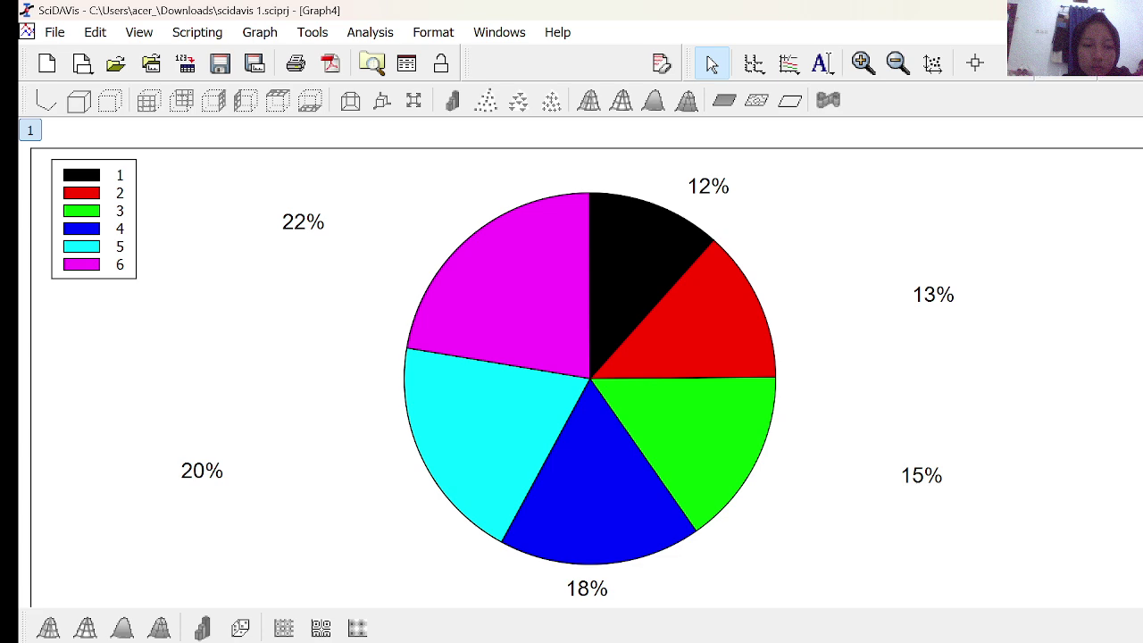
mouse_move(834, 641)
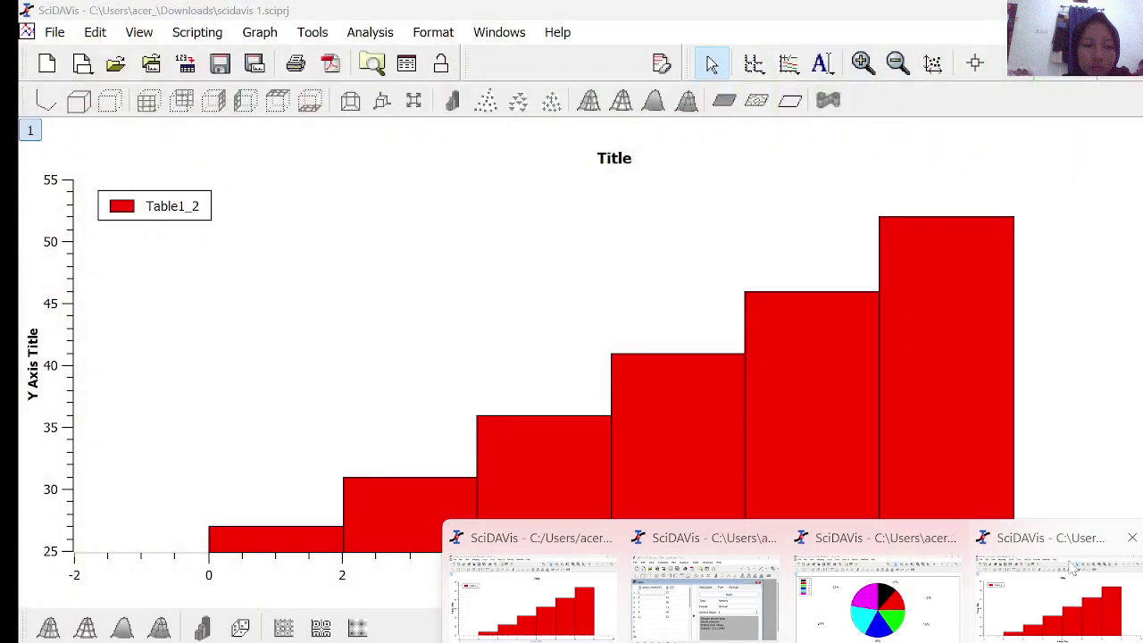
click(1072, 564)
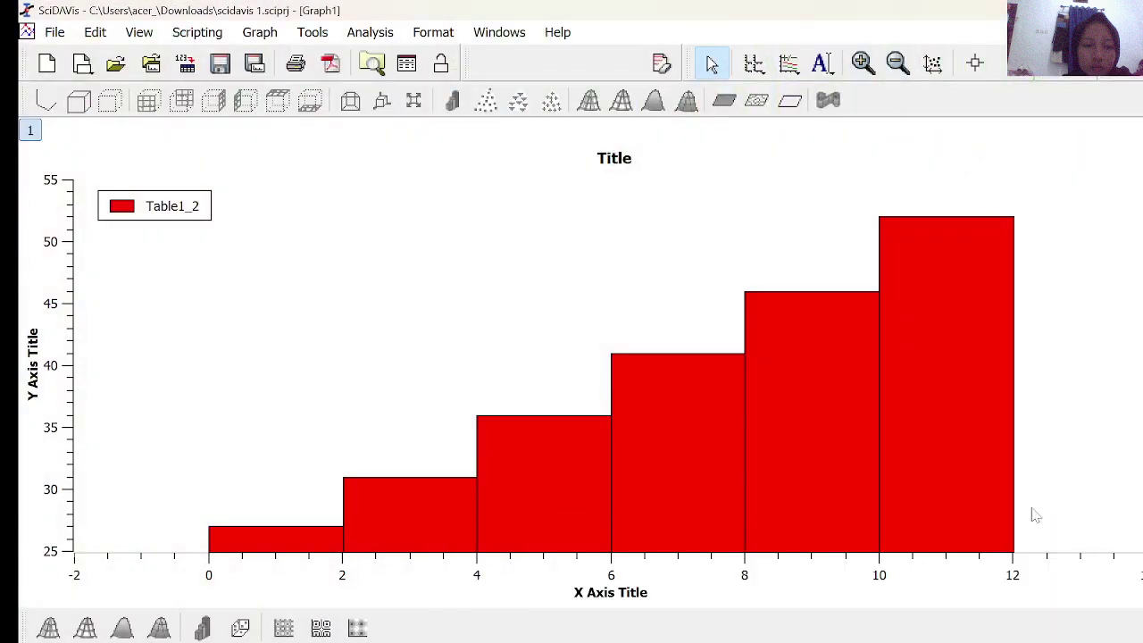
right_click(944, 368)
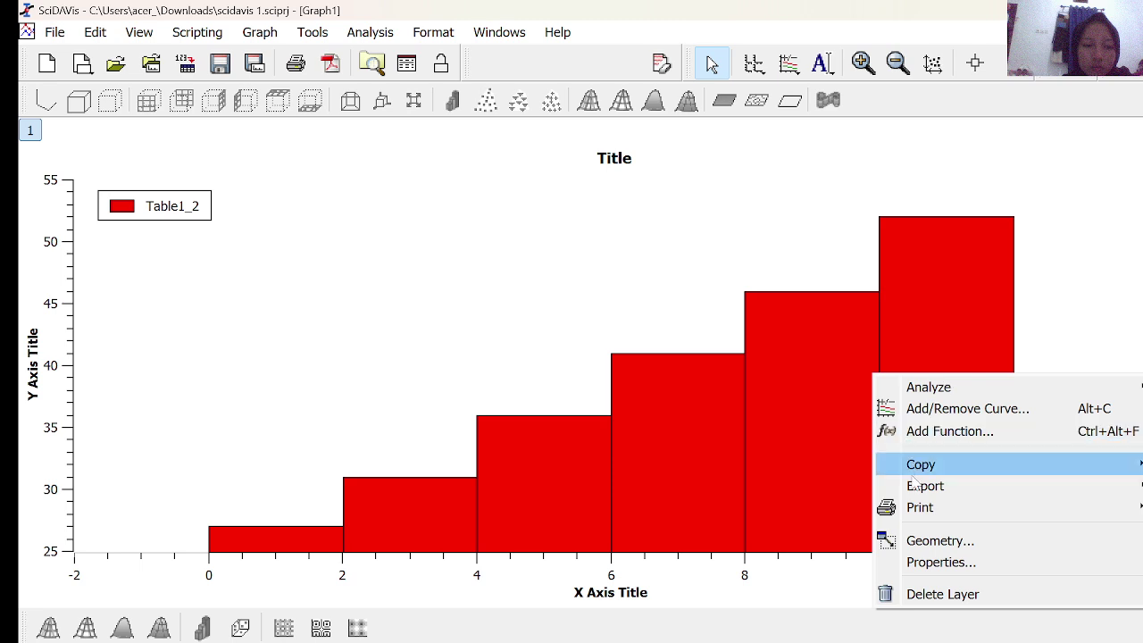
mouse_move(917, 485)
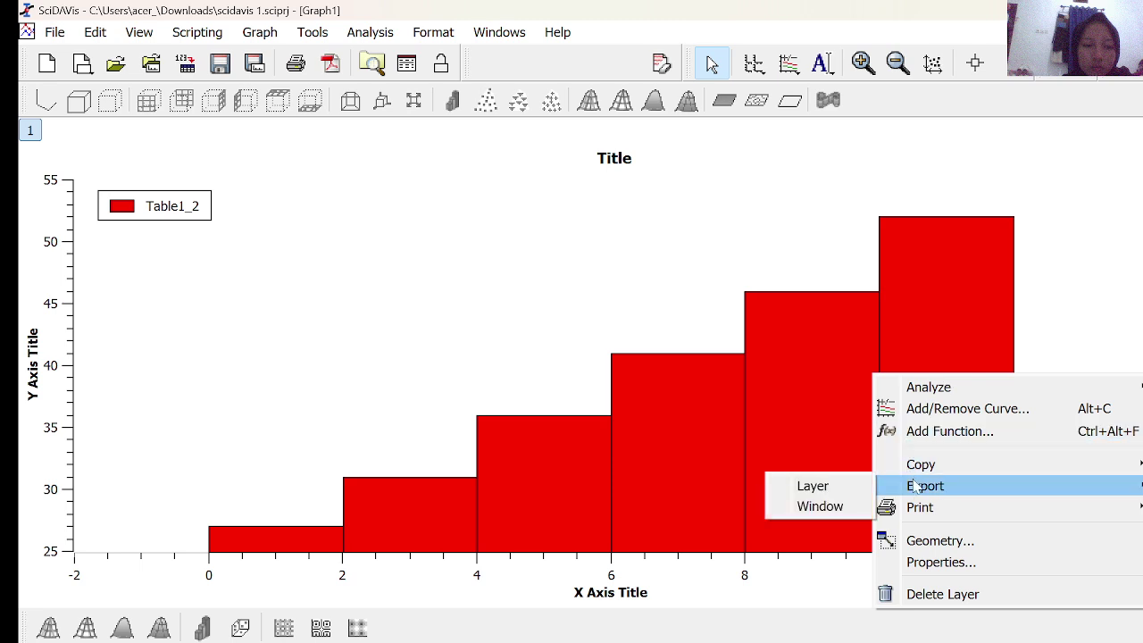